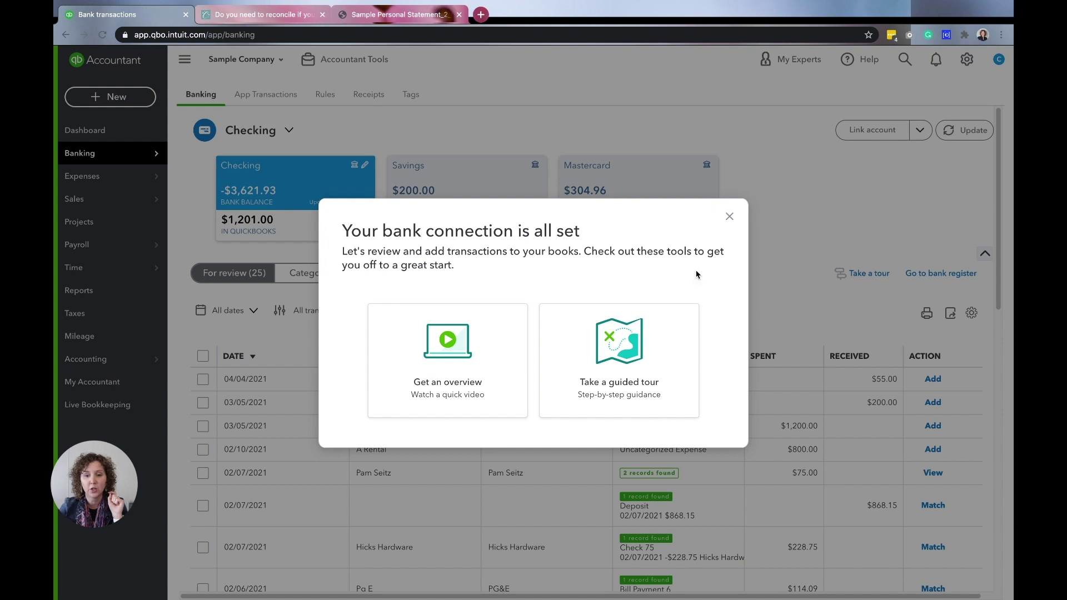
Dismiss the bank-connection welcome and scroll through the 25 Checking transactions awaiting review.
left_click(729, 216)
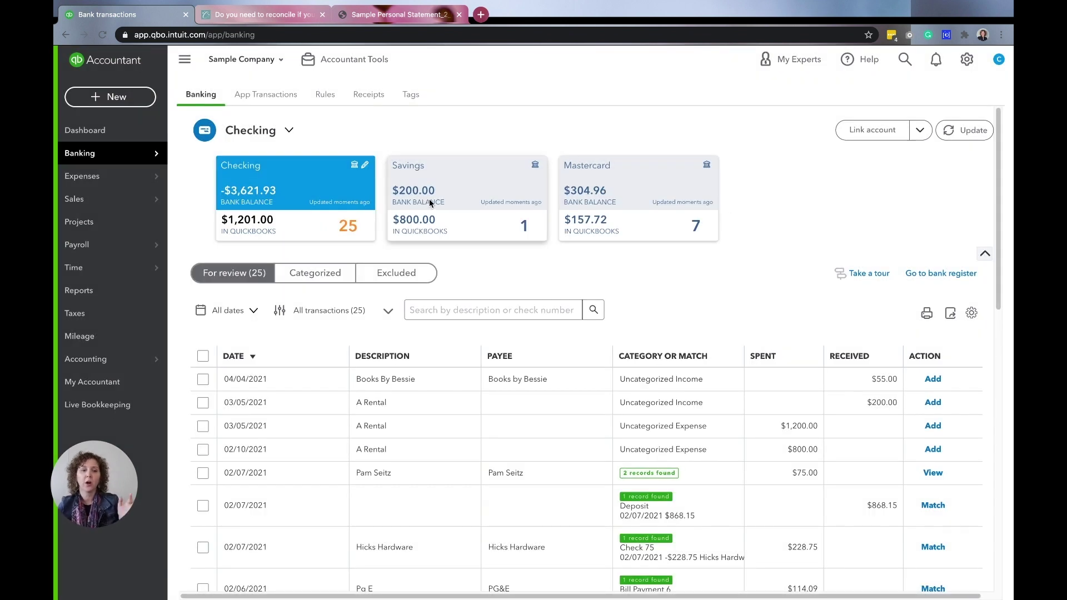
left_click(414, 315)
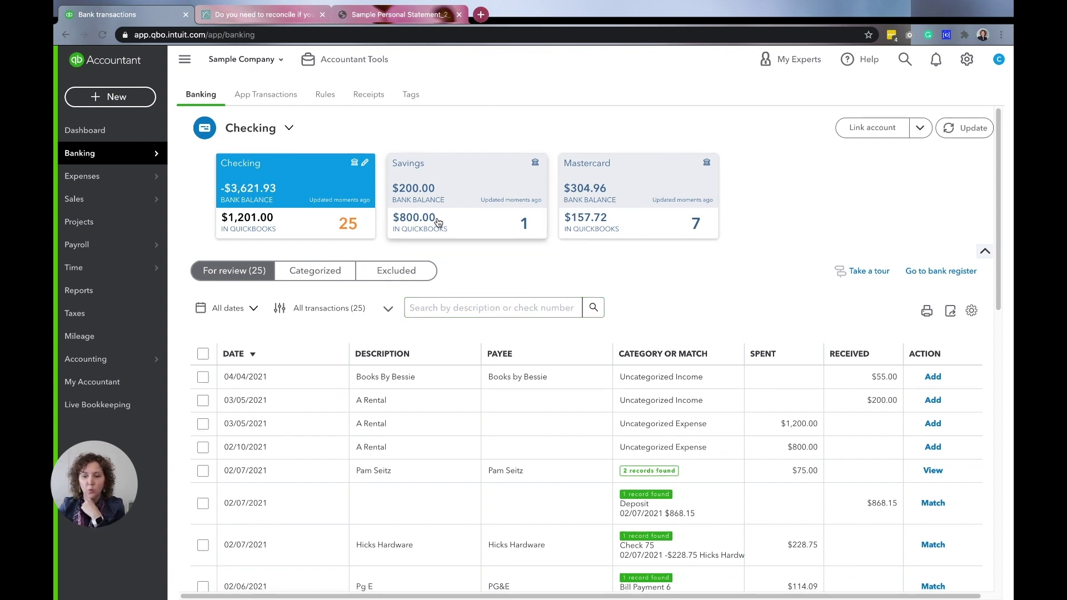
scroll(481, 232, "down", 2)
scroll(478, 225, "up", 3)
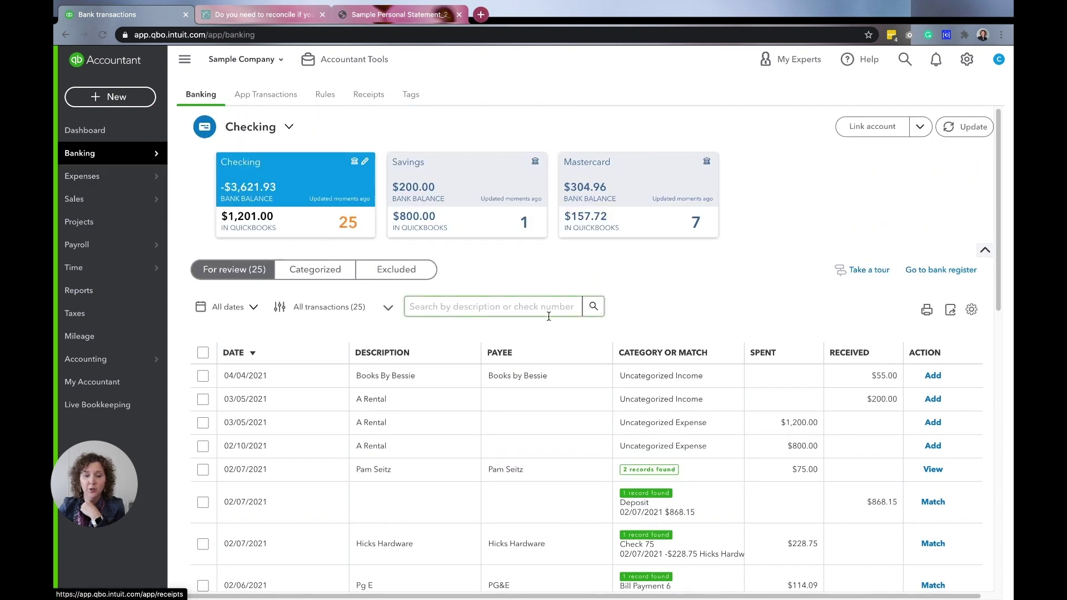
scroll(548, 310, "down", 3)
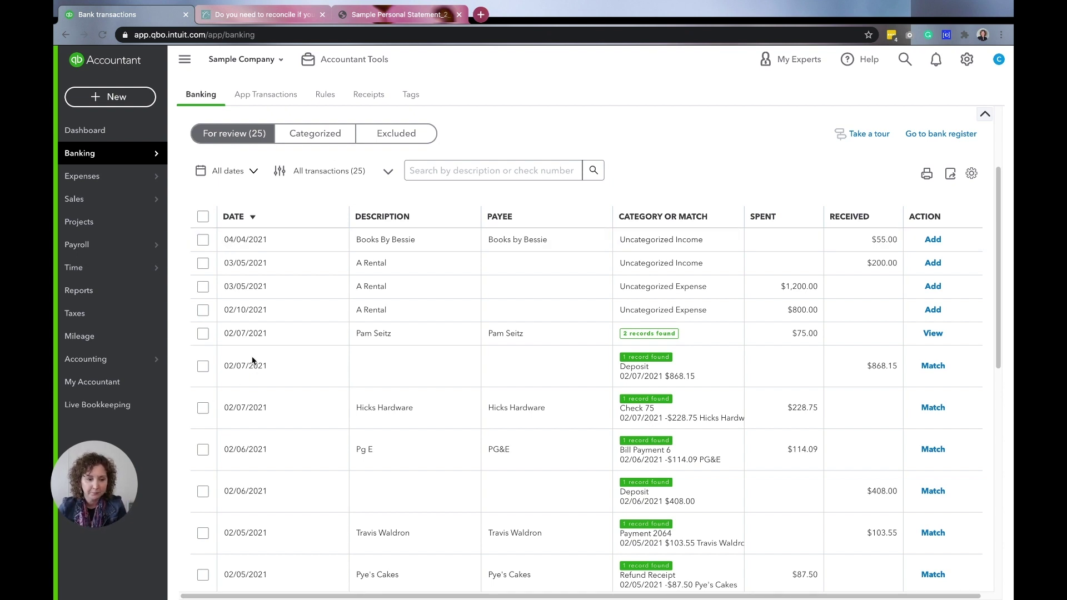
Go to Accounting > Reconcile and skip the reconciliation introduction with Maybe later.
mouse_move(95, 365)
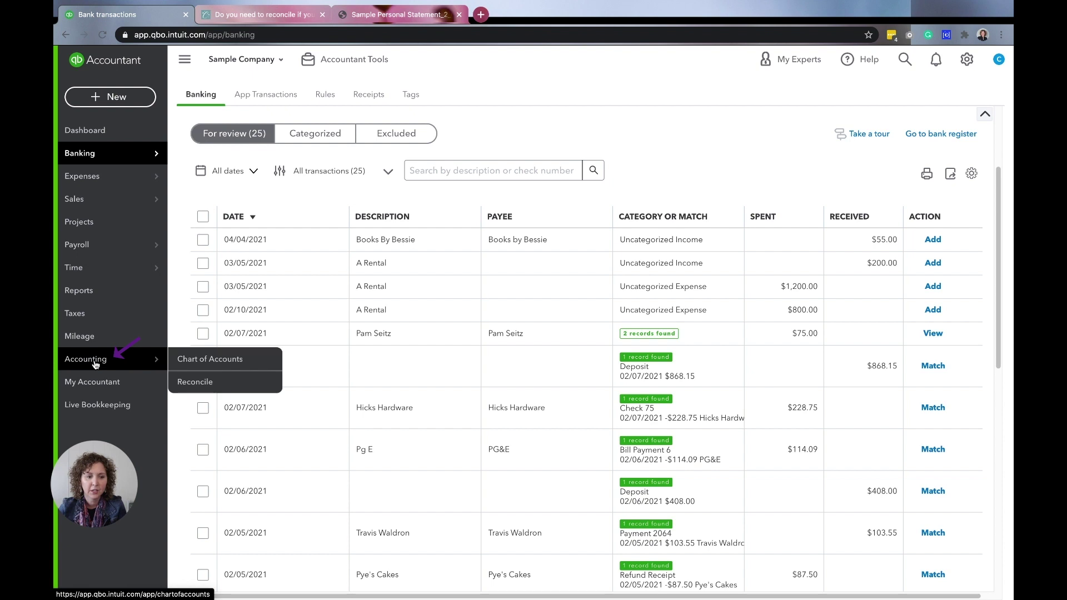
left_click(95, 365)
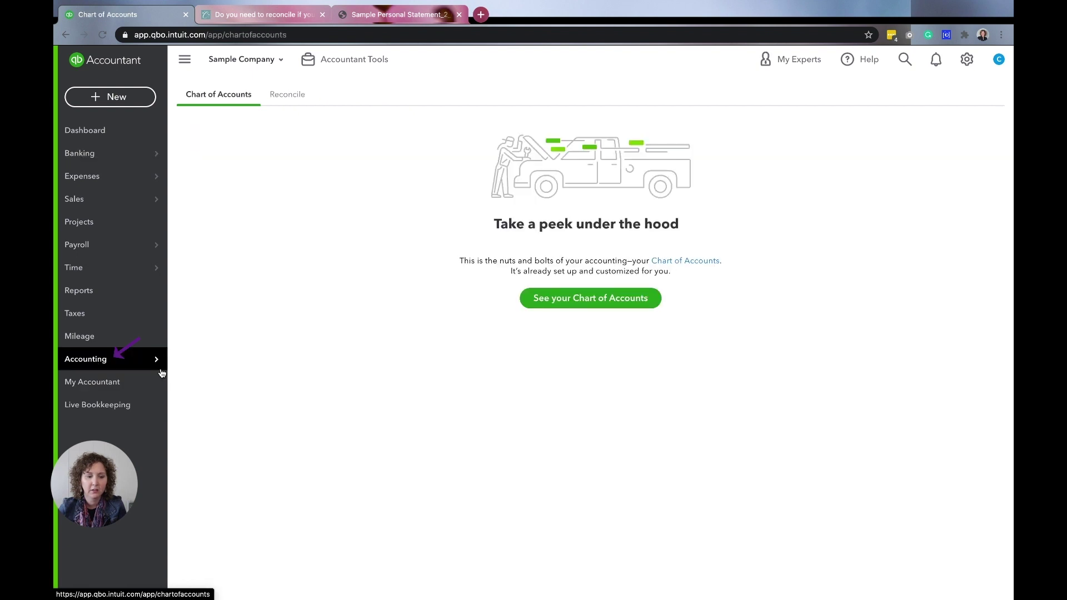
left_click(190, 383)
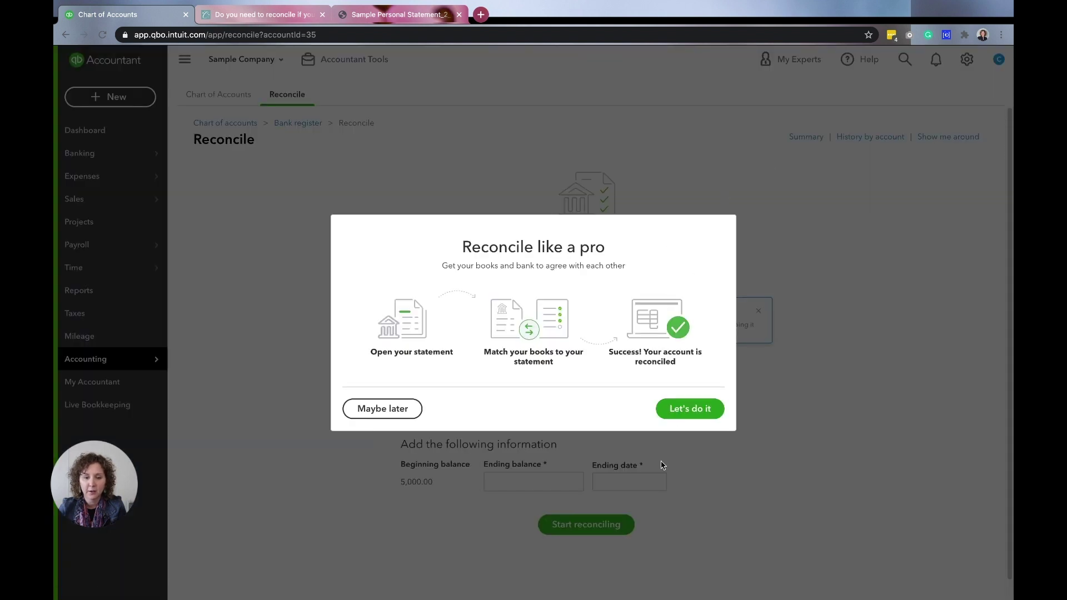
left_click(416, 409)
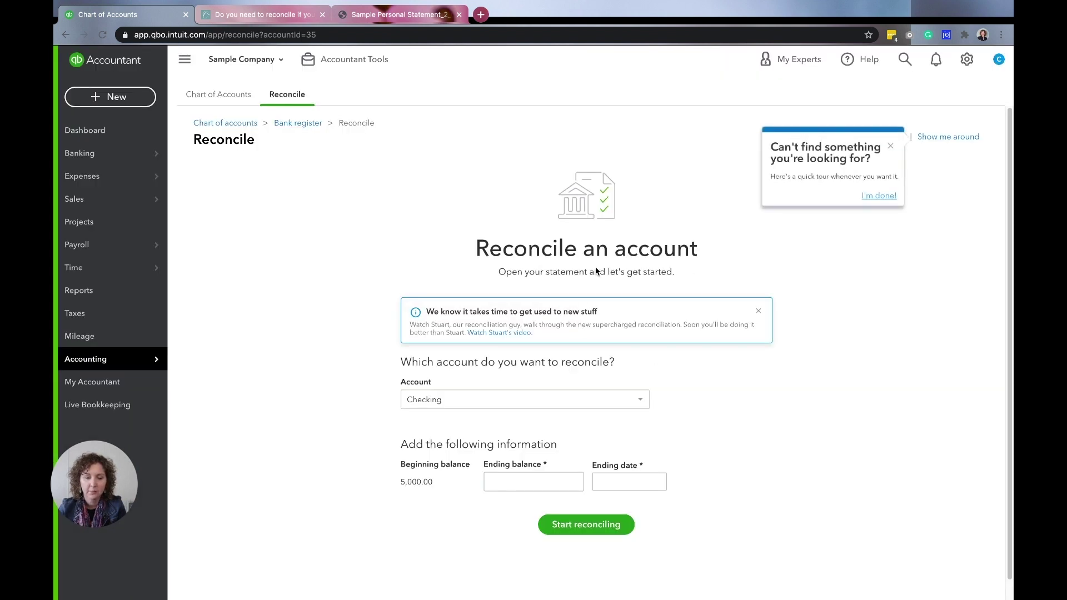
Choose Checking as the account to reconcile and bring up the sample bank statement PDF.
scroll(567, 235, "down", 1)
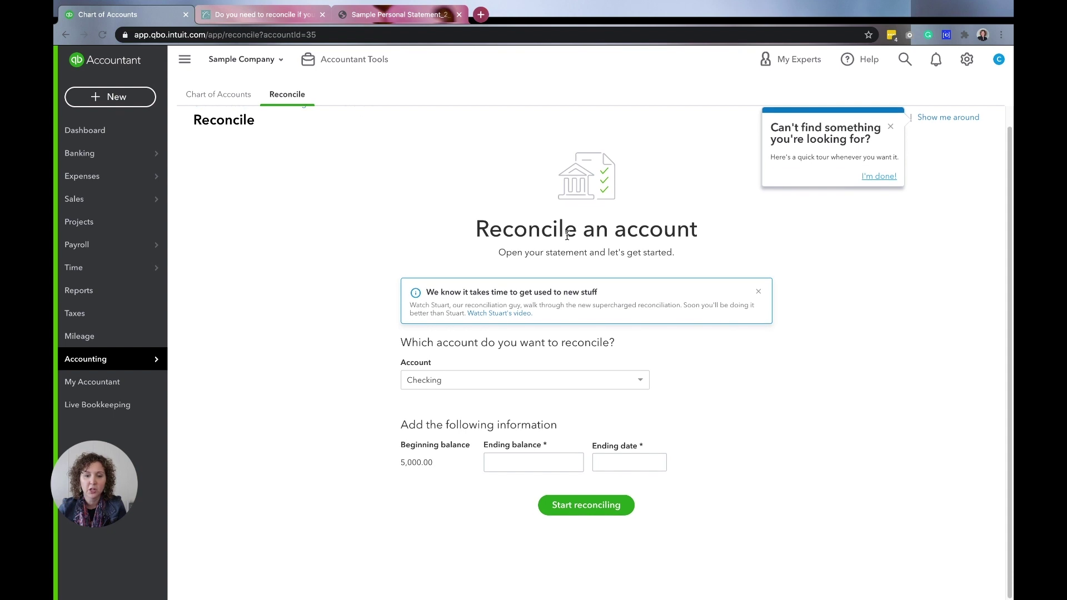
left_click(551, 380)
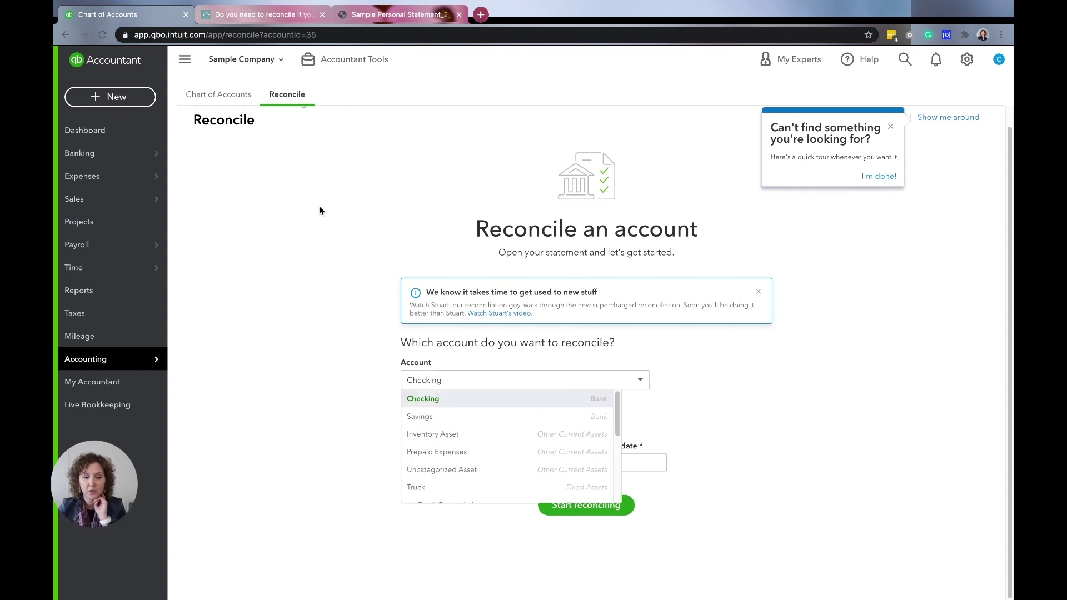
left_click(543, 408)
left_click(505, 463)
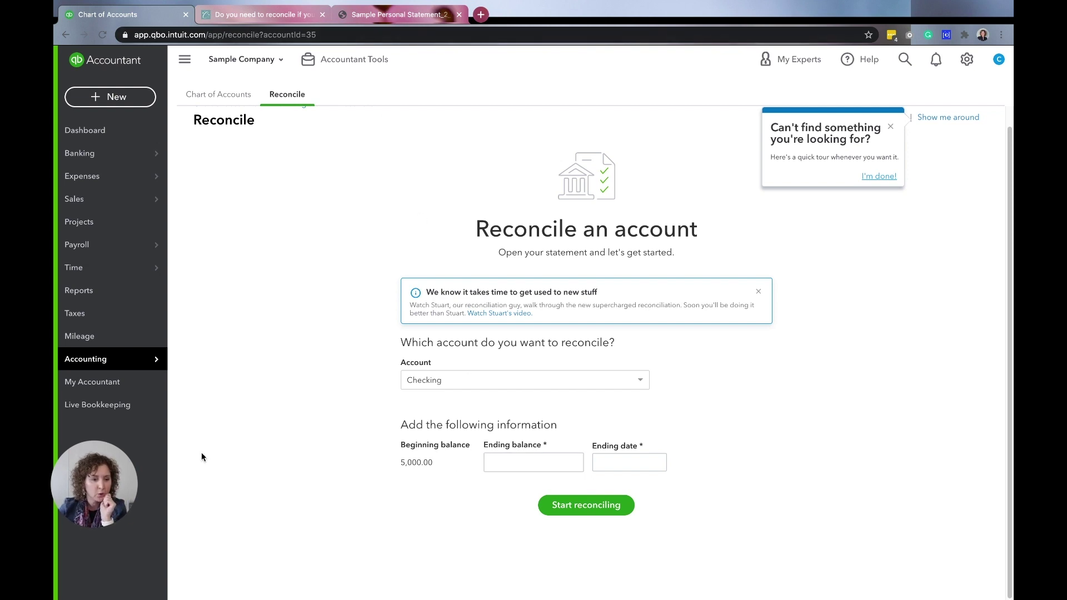
left_click(372, 17)
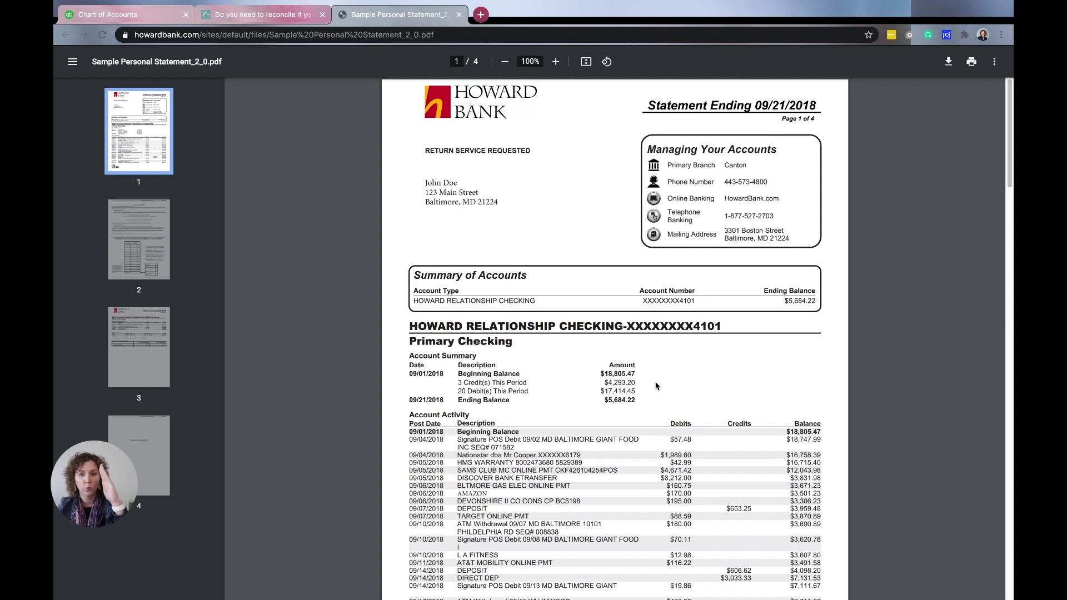
Find the 09/21/2018 Statement Ending date on the Howard Bank PDF, then go back to QuickBooks.
mouse_move(757, 107)
left_mouse_down()
mouse_move(821, 105)
mouse_move(649, 107)
left_mouse_up()
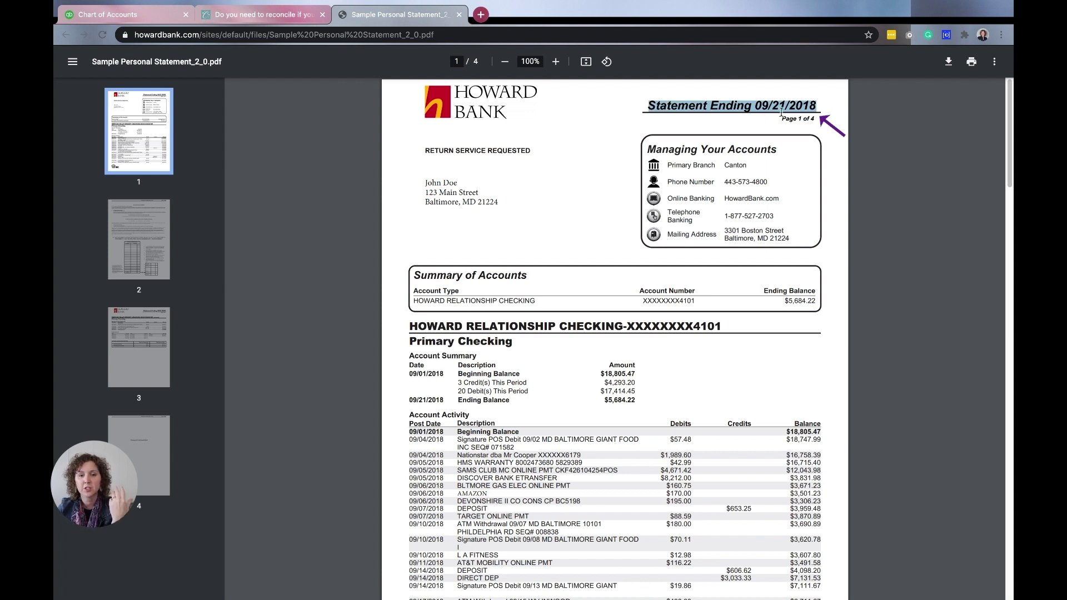
left_click(809, 123)
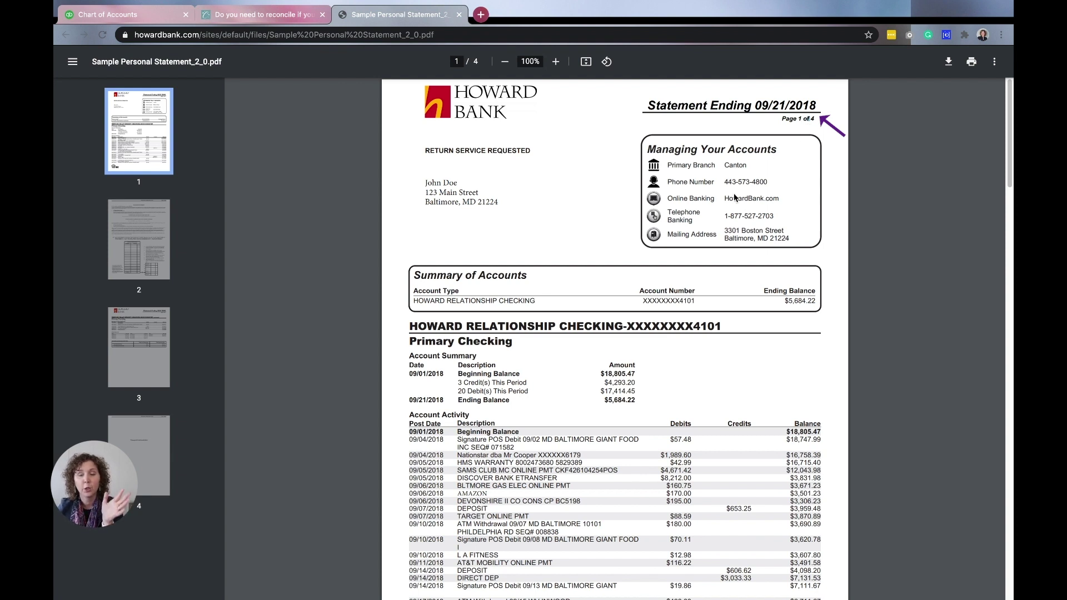
left_click(142, 15)
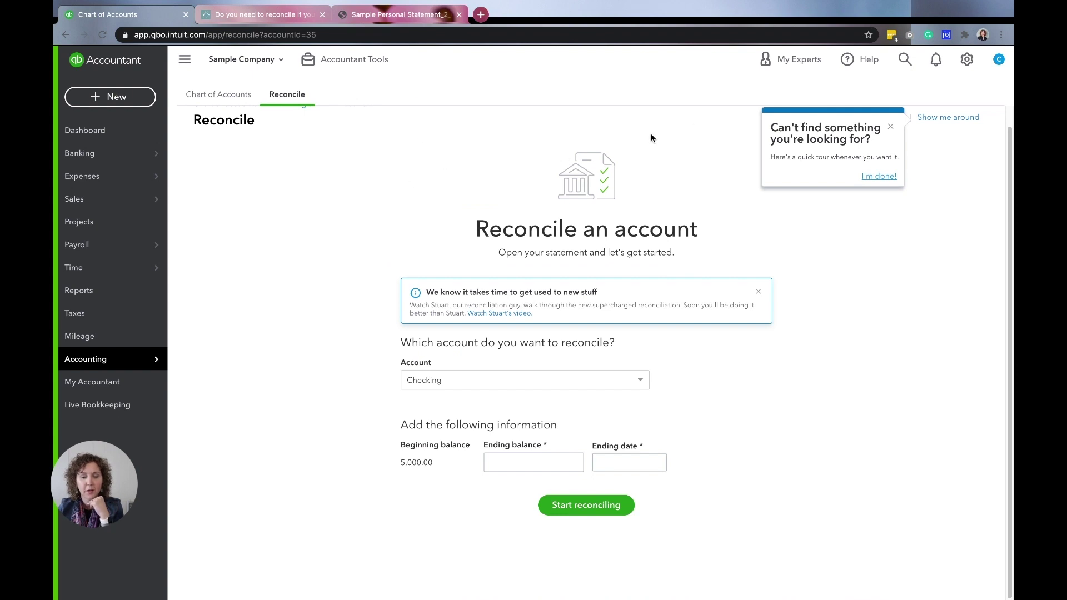
left_click(512, 460)
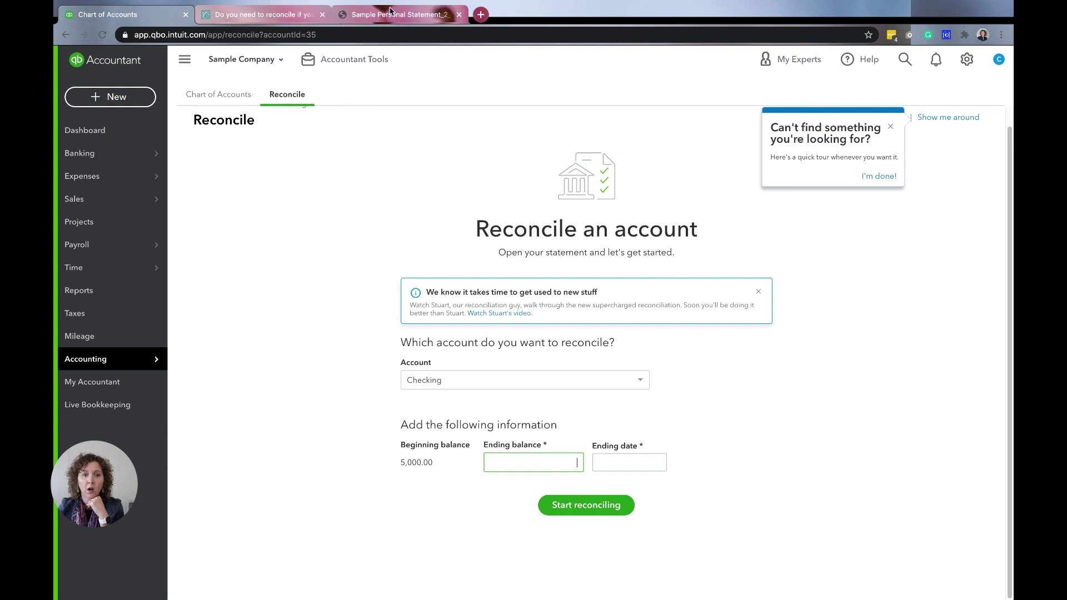
left_click(391, 16)
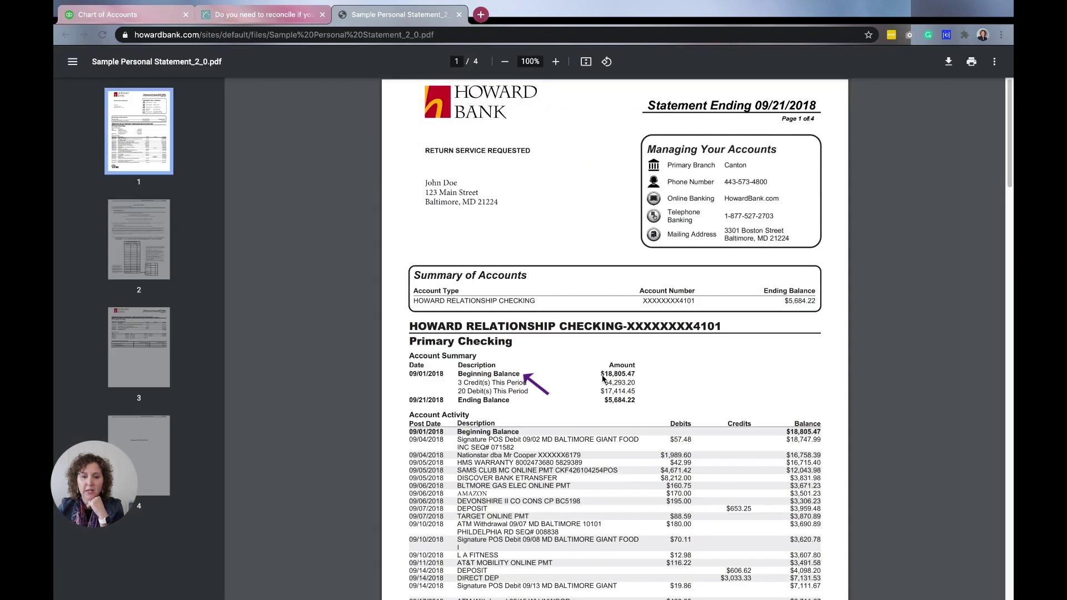
left_click_drag(522, 383, 463, 376)
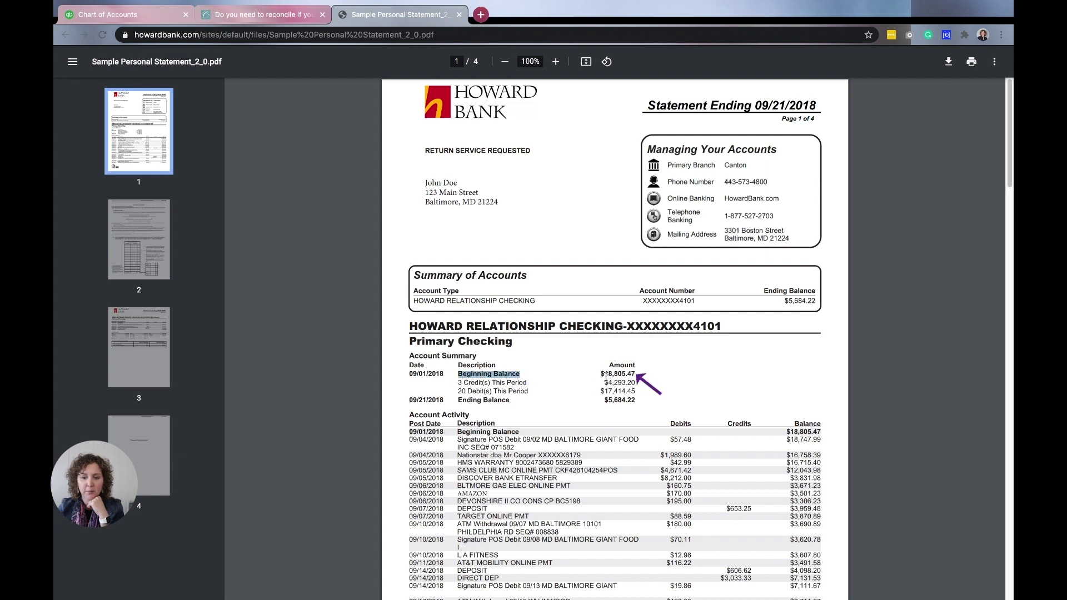
left_click_drag(605, 375, 647, 377)
scroll(648, 380, "down", 1)
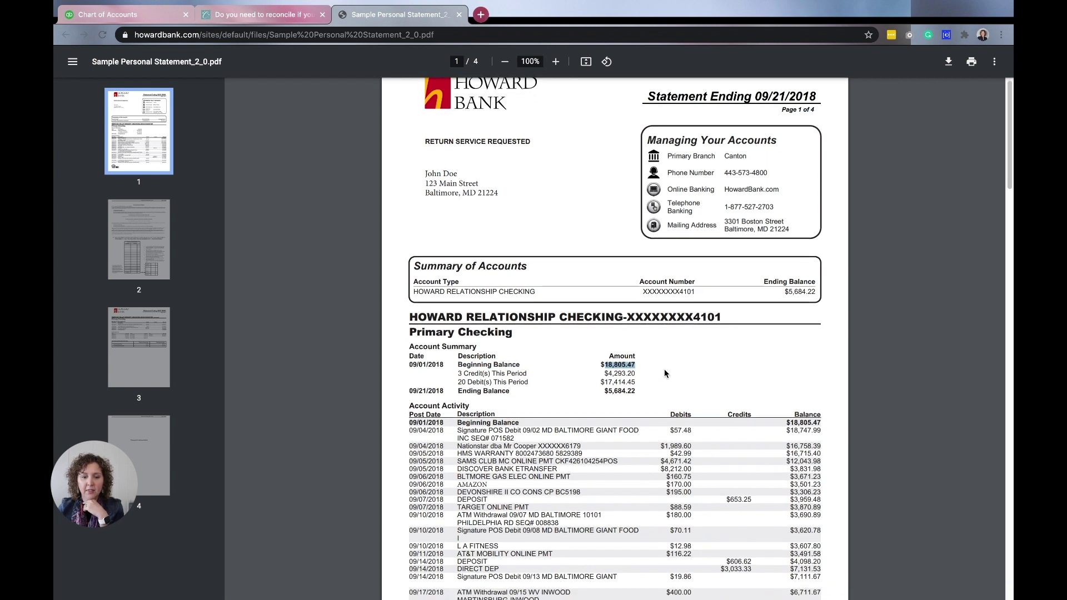
left_click_drag(459, 378, 508, 378)
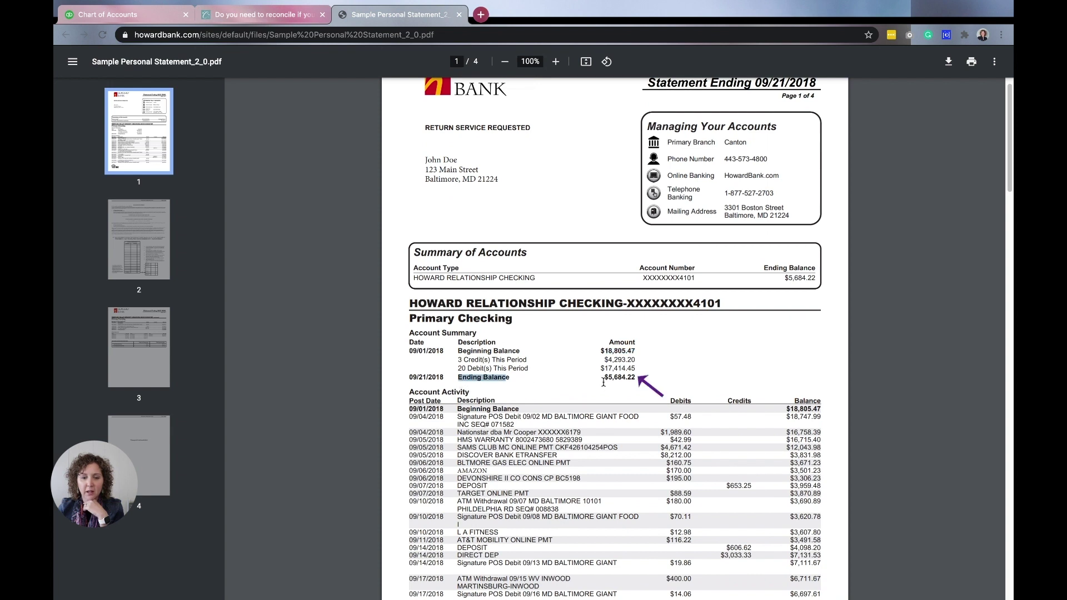
left_click_drag(604, 378, 637, 379)
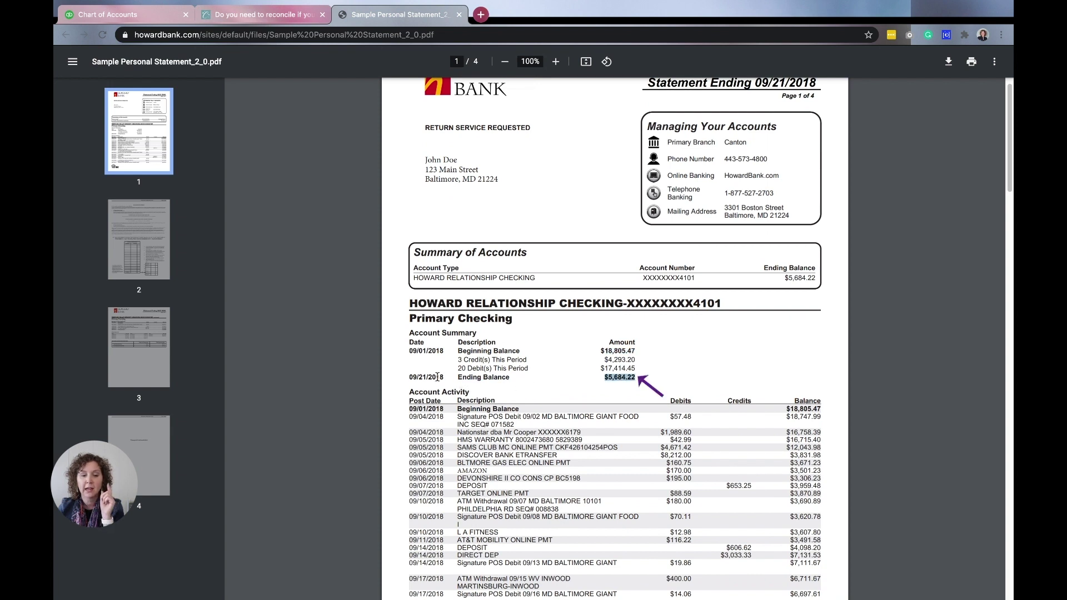
left_click_drag(444, 377, 409, 375)
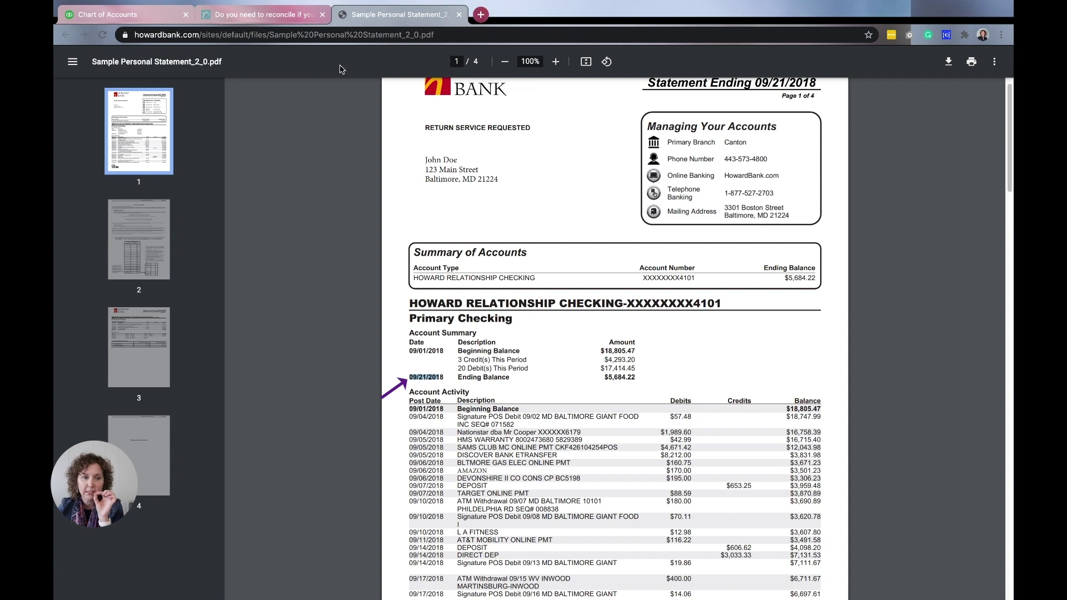
left_click(140, 19)
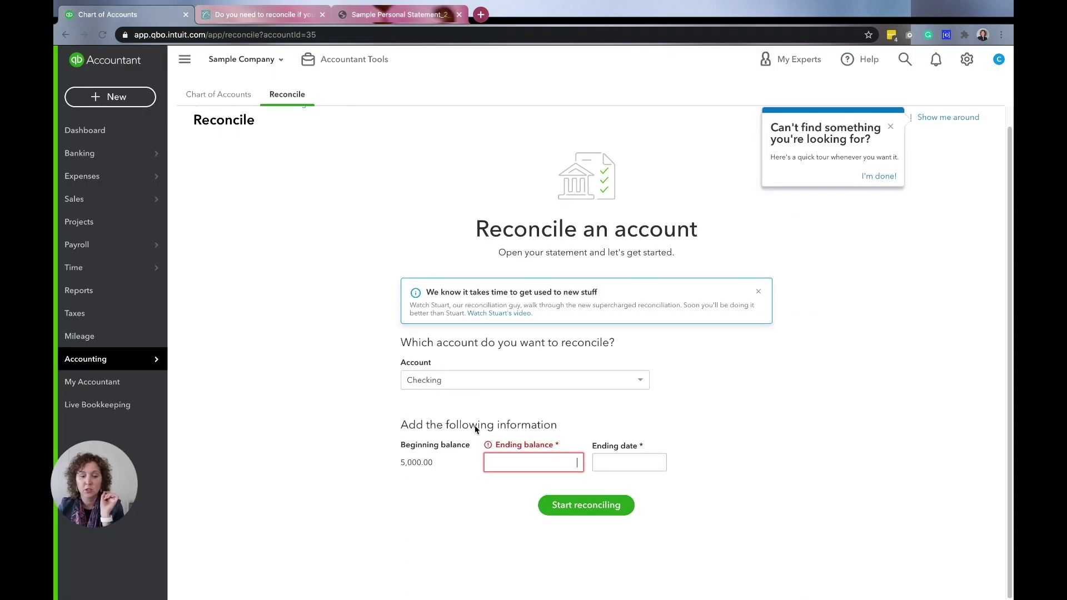
Enter a provisional 4,000.00 ending balance and set the ending date to 09/21/2020.
left_click(511, 463)
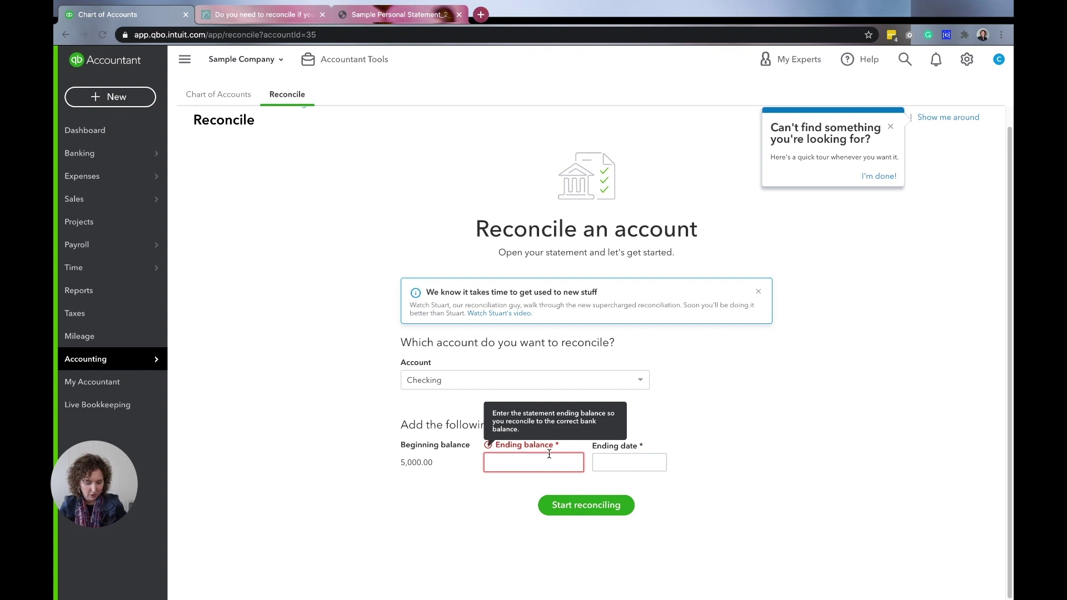
type("4000")
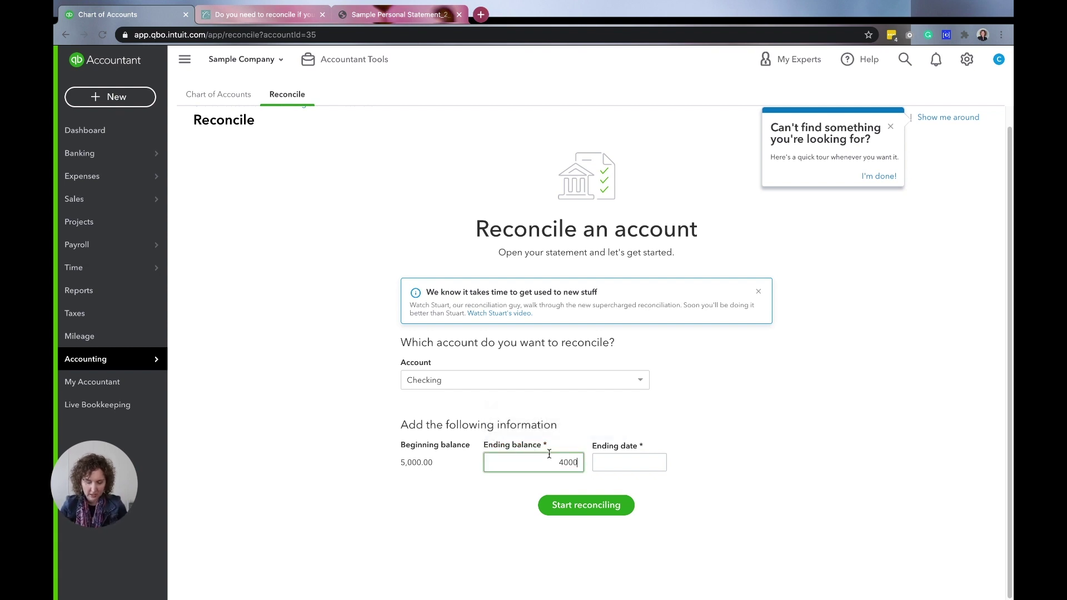
type(".0")
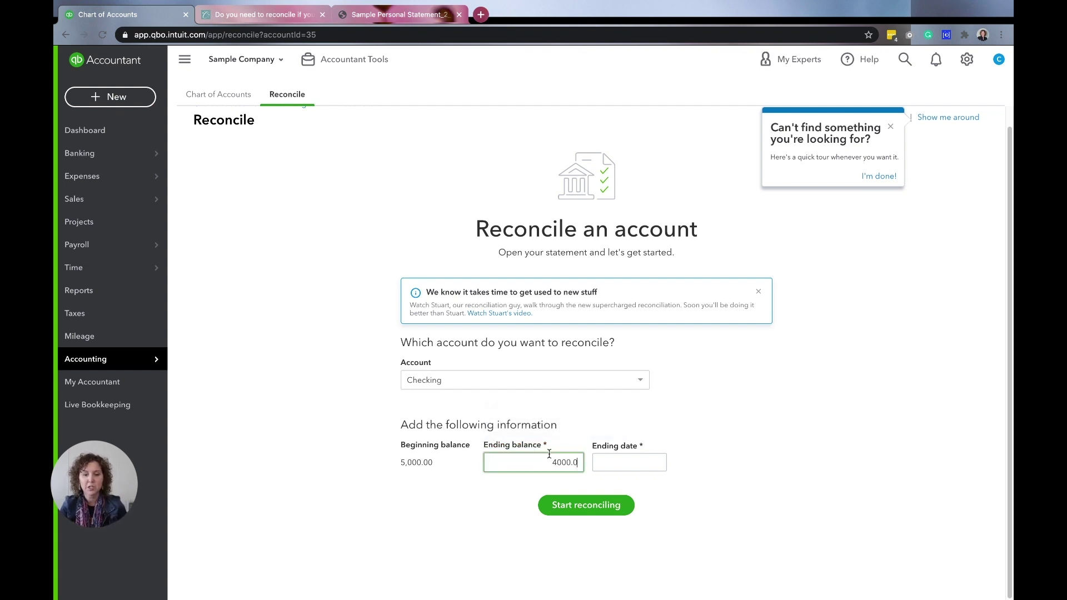
left_click(657, 463)
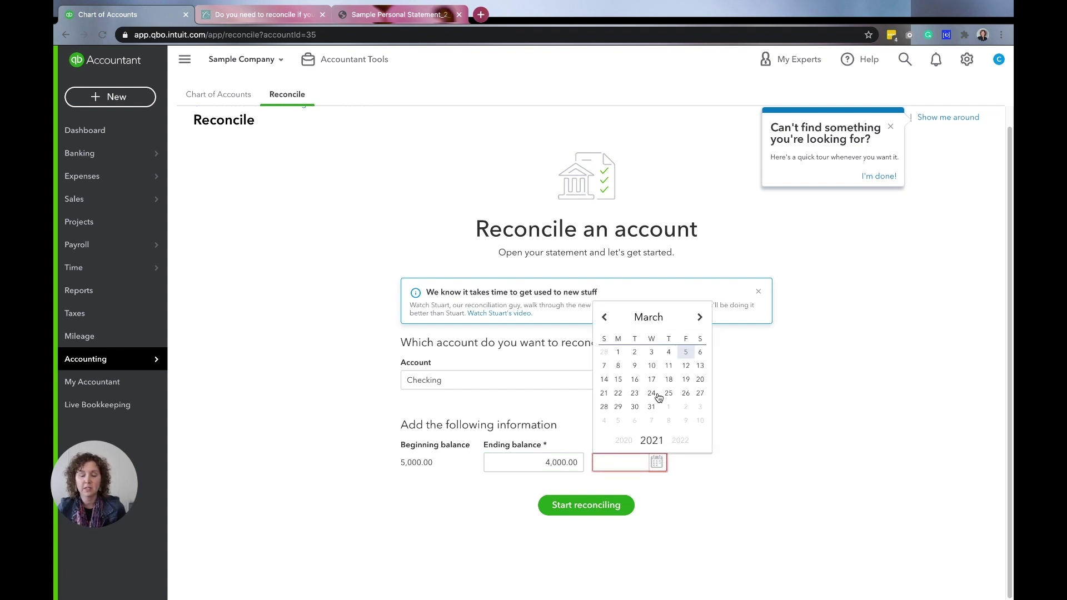
left_click(604, 319)
left_click(604, 318)
left_click(604, 318)
left_click(604, 318)
left_click(604, 319)
left_click(605, 318)
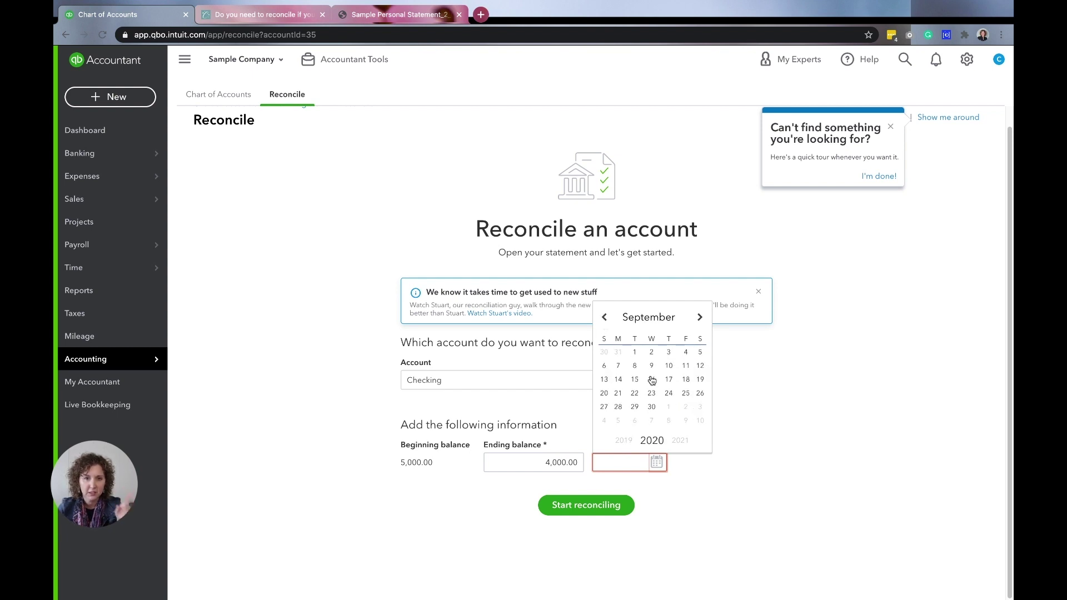
left_click(618, 394)
Replace the ending balance with the statement's 5,684.22 and start reconciling Checking.
left_click(361, 16)
left_click_drag(604, 378, 634, 381)
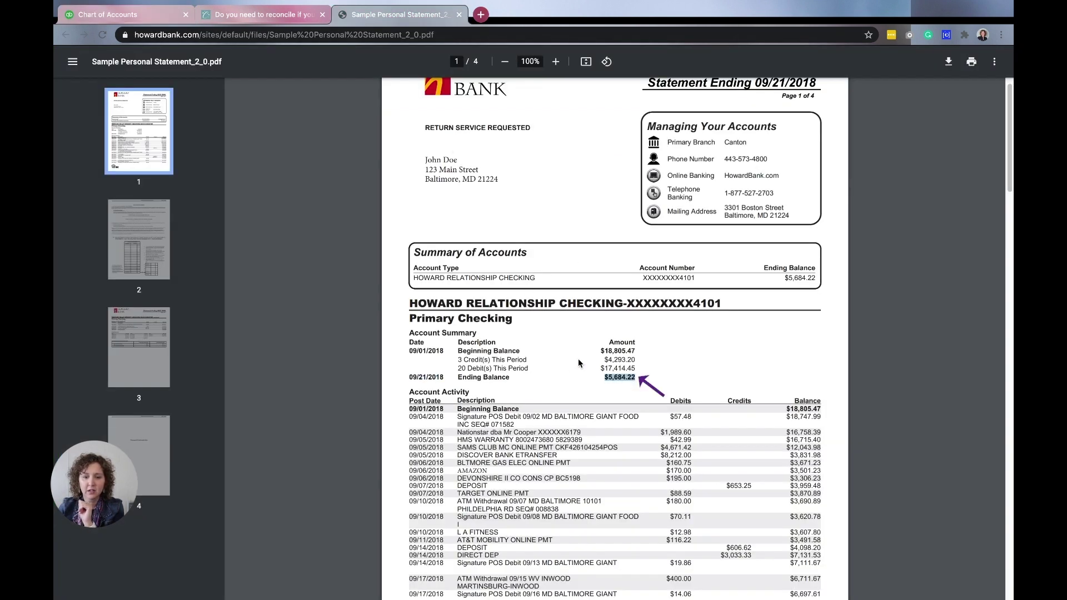
left_click(166, 15)
left_click(548, 462)
type("5,")
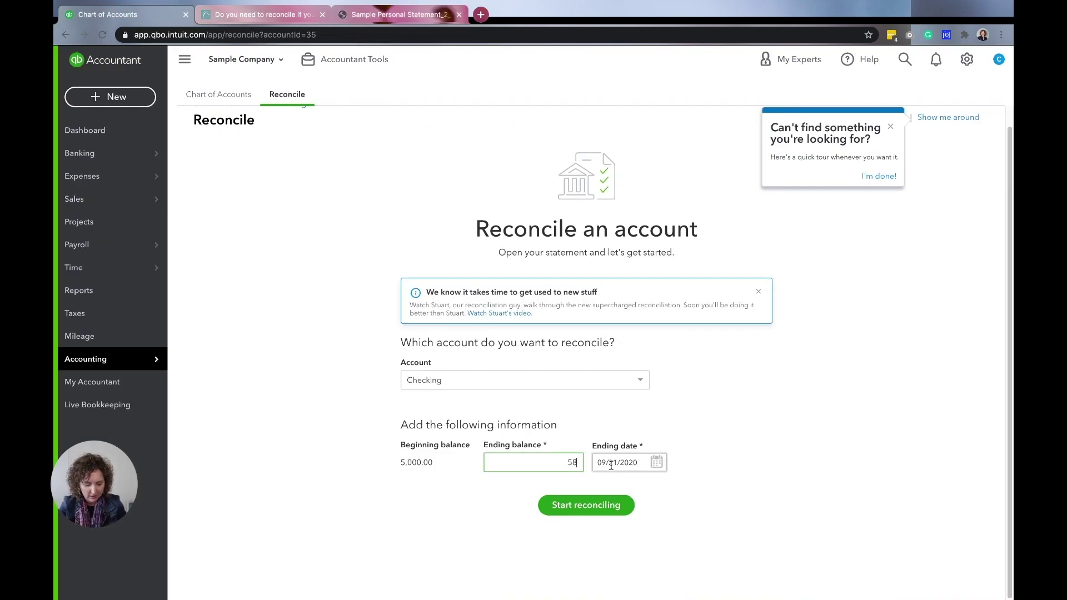
type("684.2")
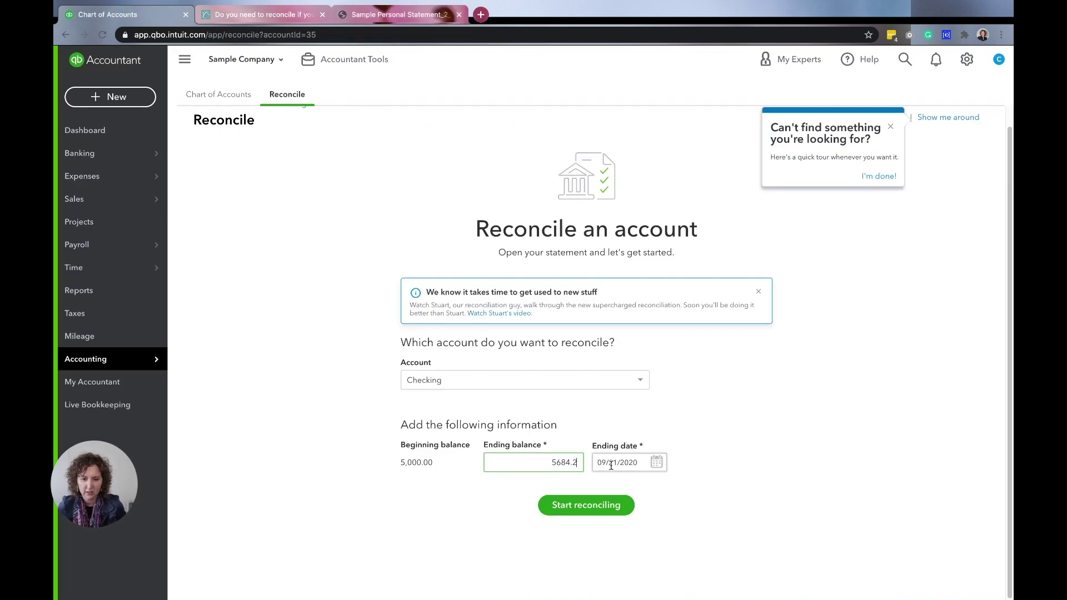
type("2")
key("Tab")
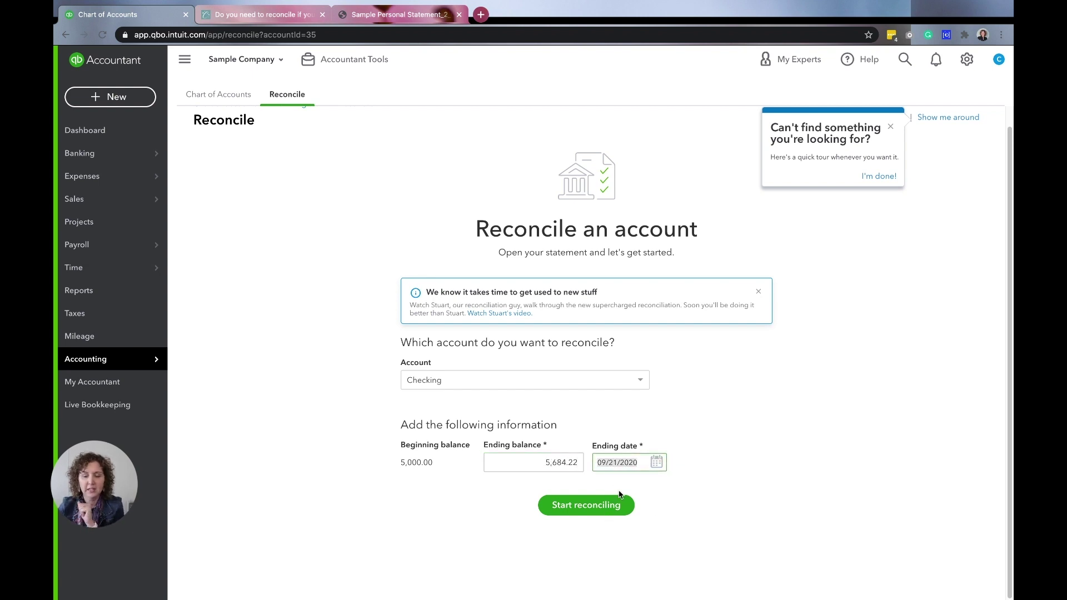
left_click(619, 503)
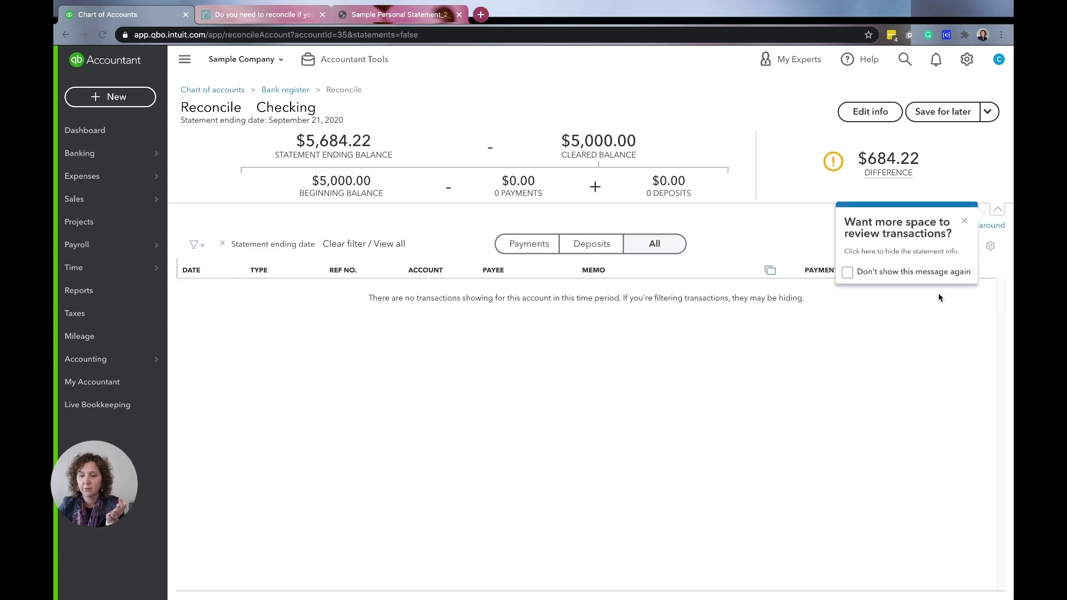
Edit the statement info to an ending date of 03/31/2021, save it, and dismiss the tips.
left_click(964, 222)
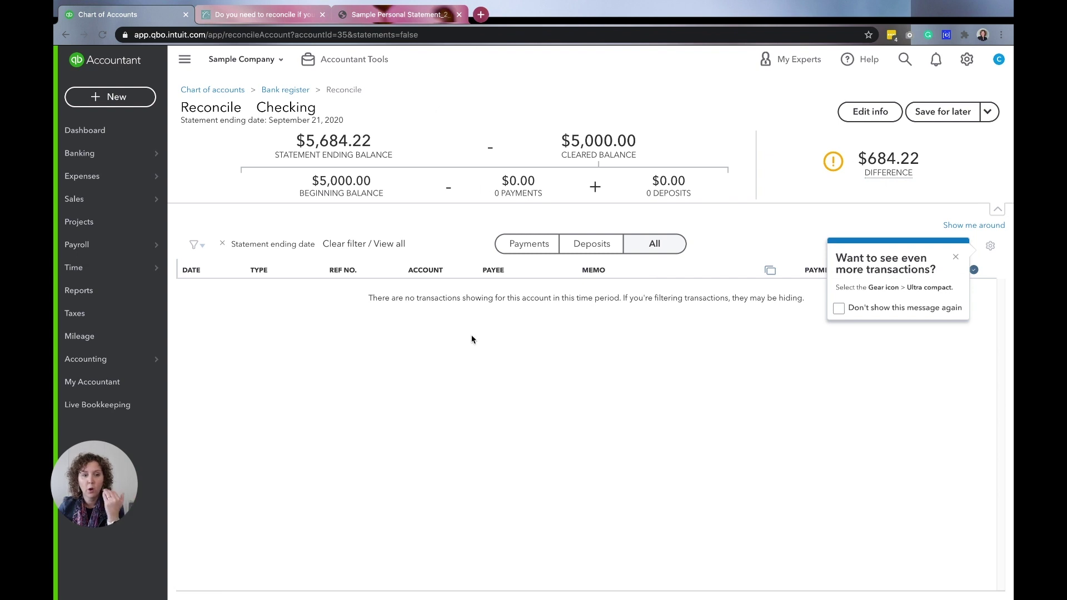
left_click(871, 111)
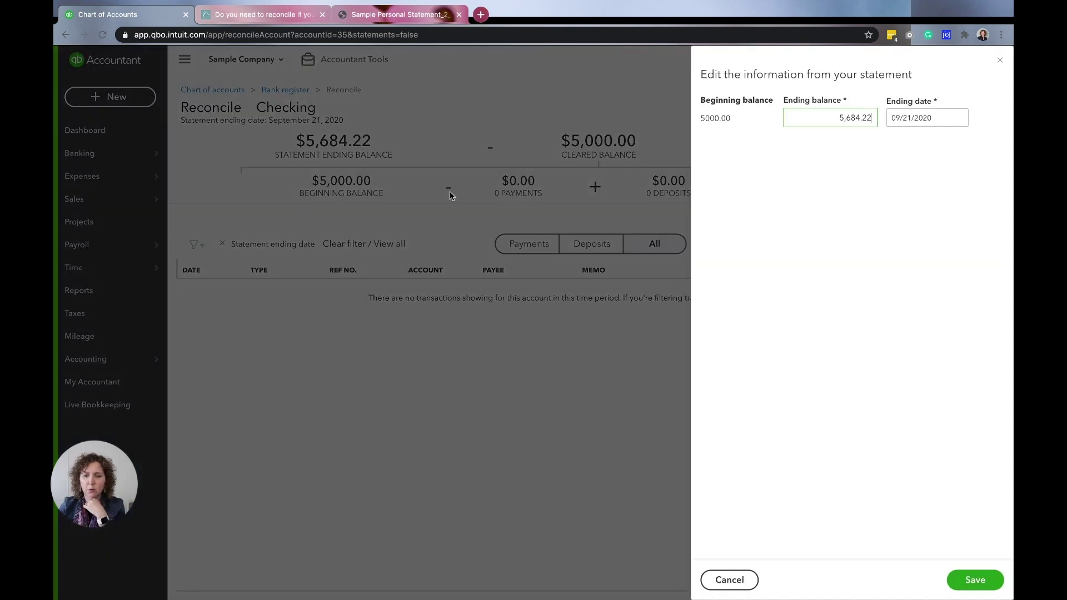
left_click(959, 117)
left_click(994, 148)
left_click(994, 148)
left_click(994, 148)
left_click(994, 148)
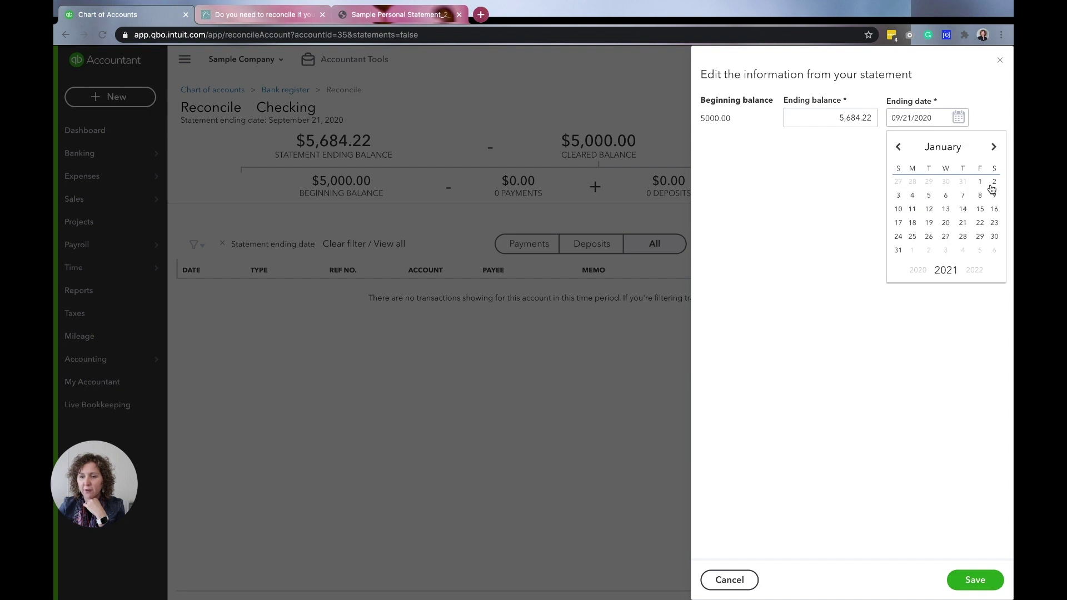
left_click(994, 148)
left_click(994, 148)
left_click(945, 236)
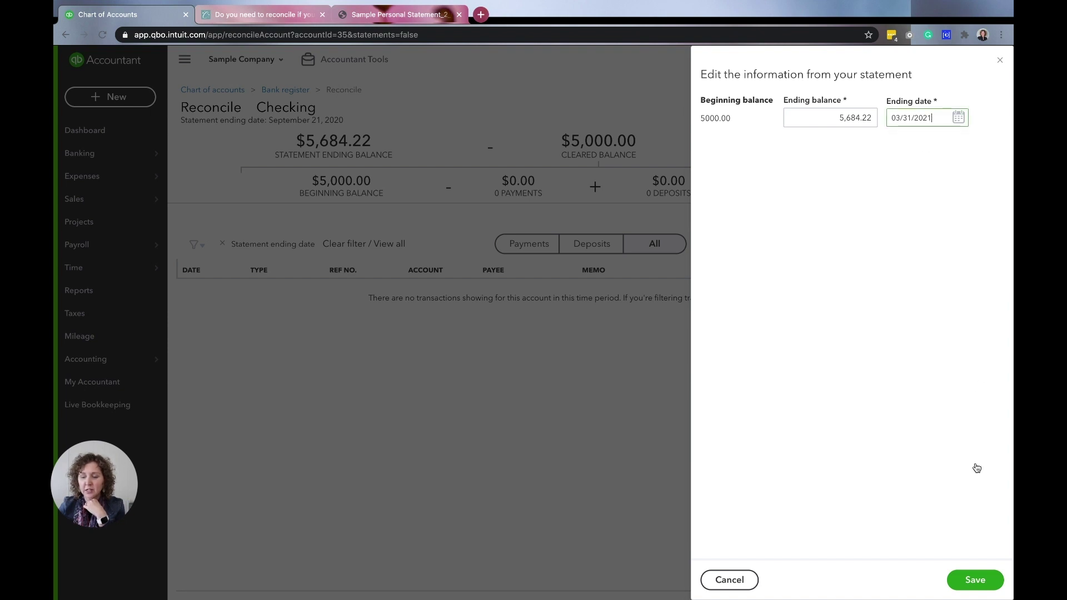
left_click(975, 580)
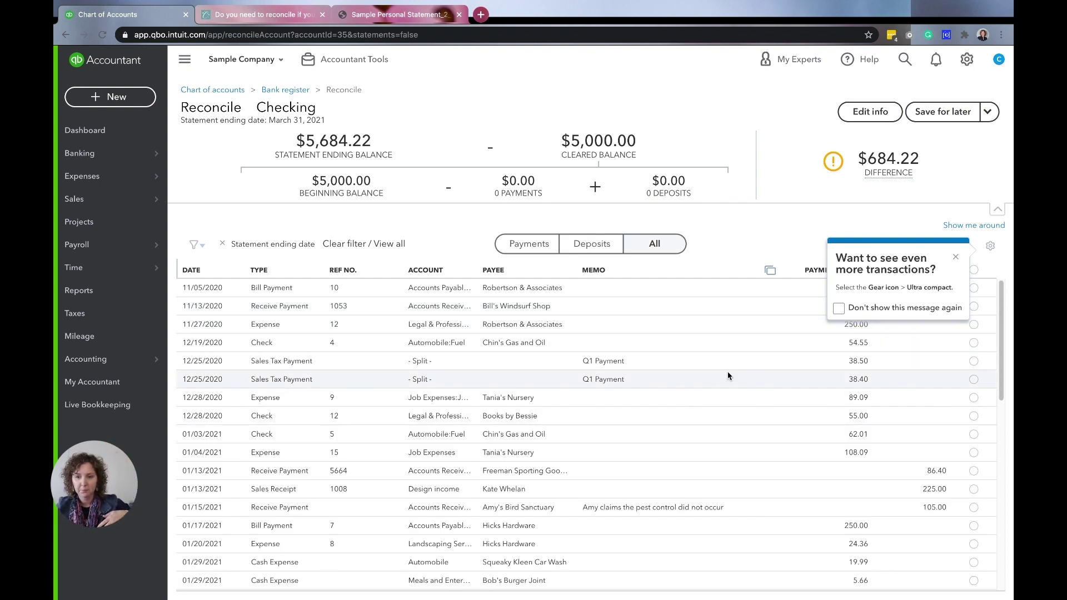
left_click(957, 257)
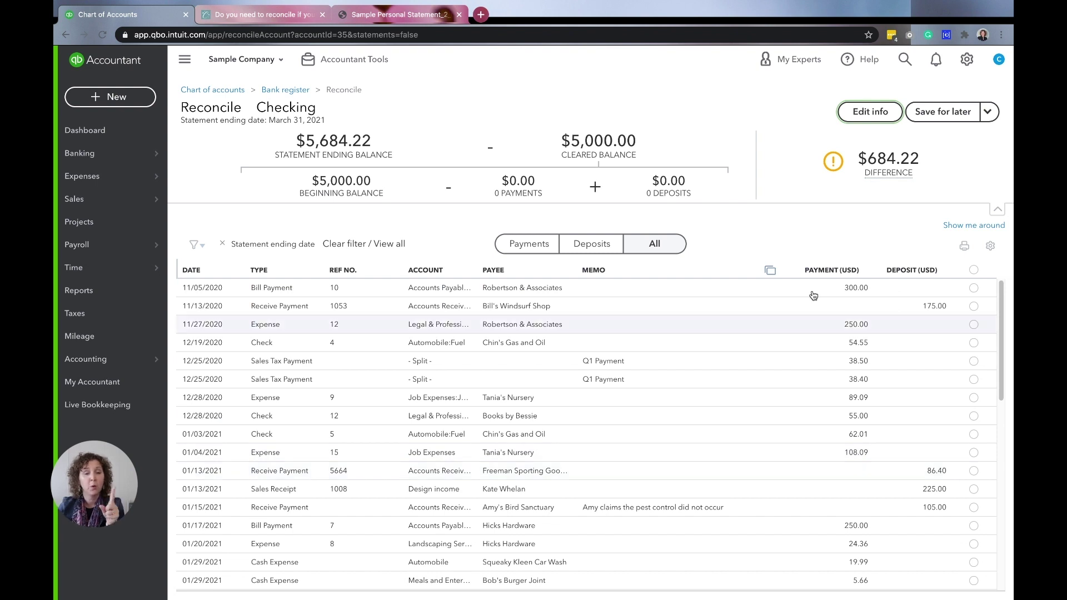
left_click(420, 22)
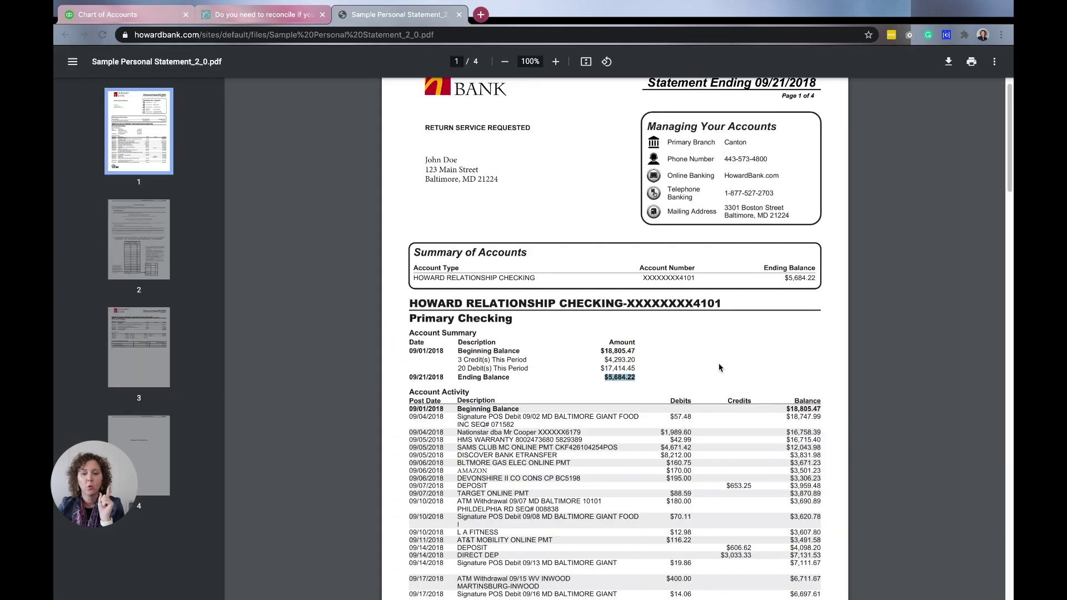
scroll(721, 367, "down", 5)
left_click(676, 195)
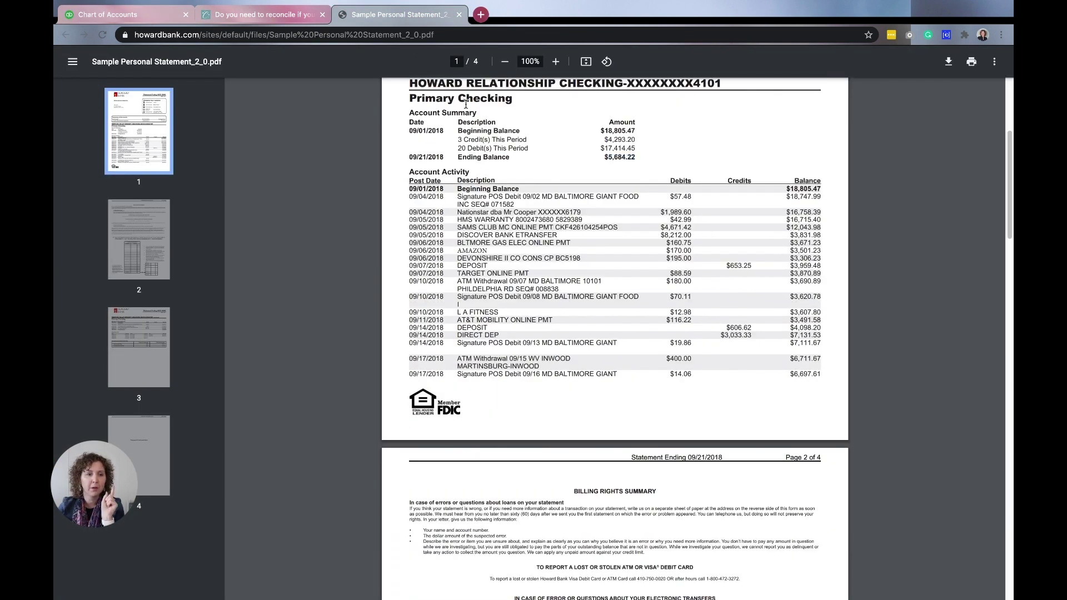
left_click(135, 23)
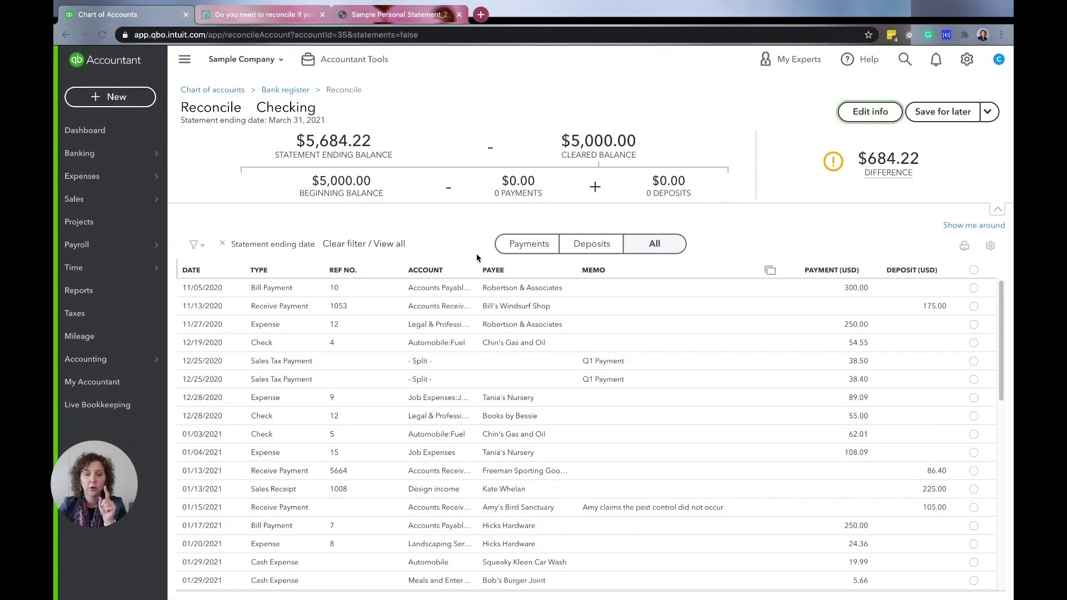
scroll(752, 369, "down", 2)
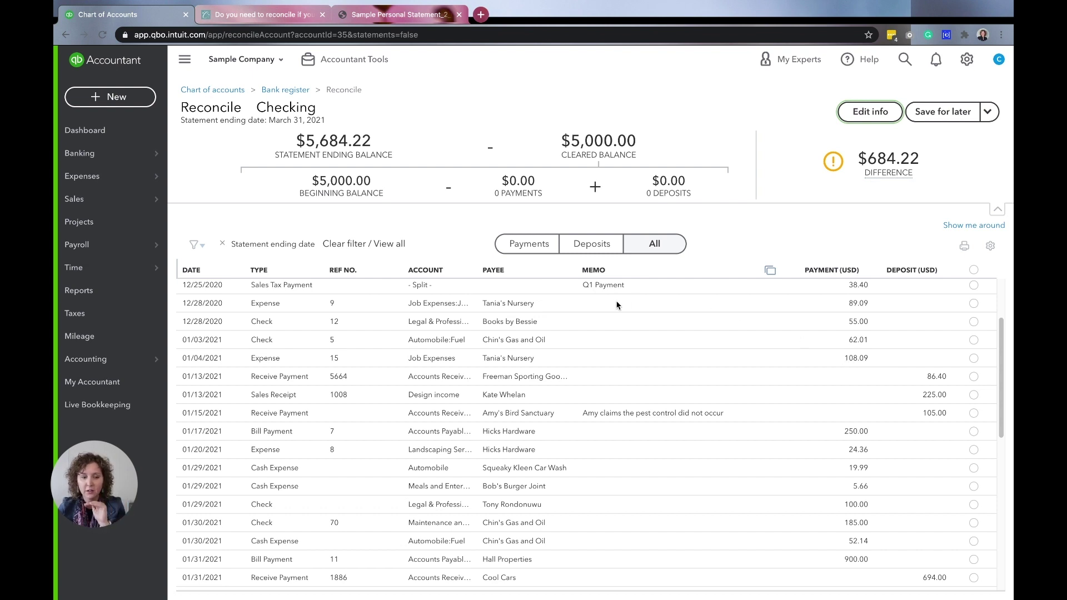
left_click(401, 15)
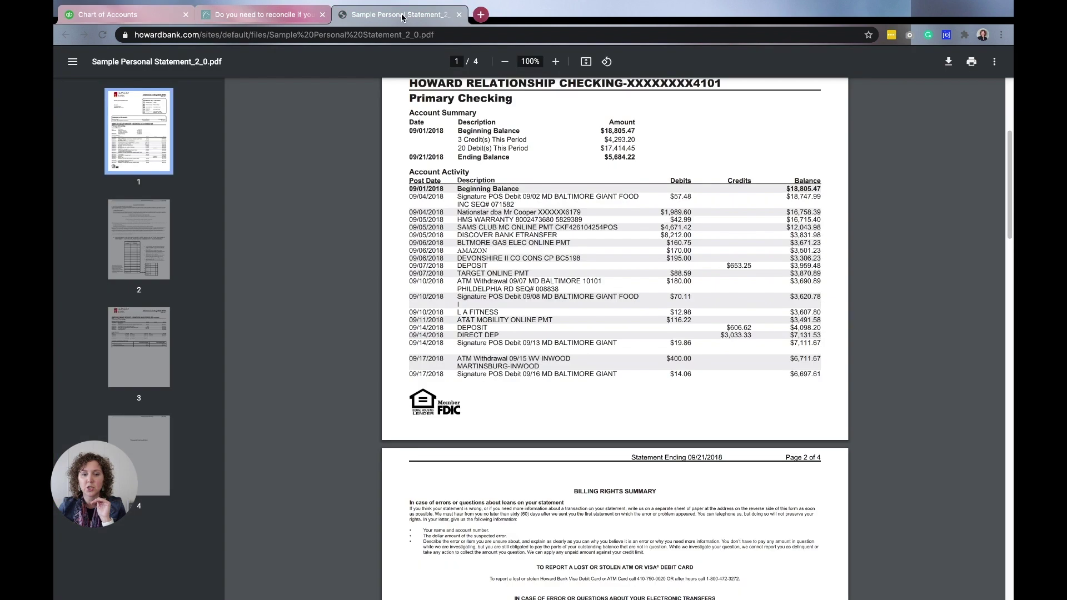
scroll(588, 267, "up", 2)
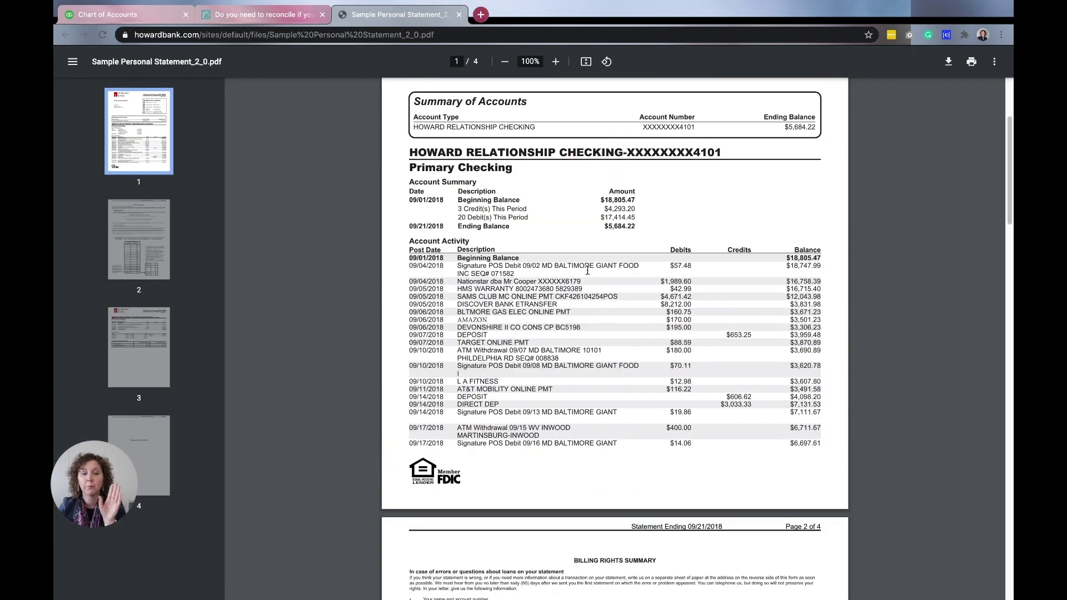
left_click(147, 17)
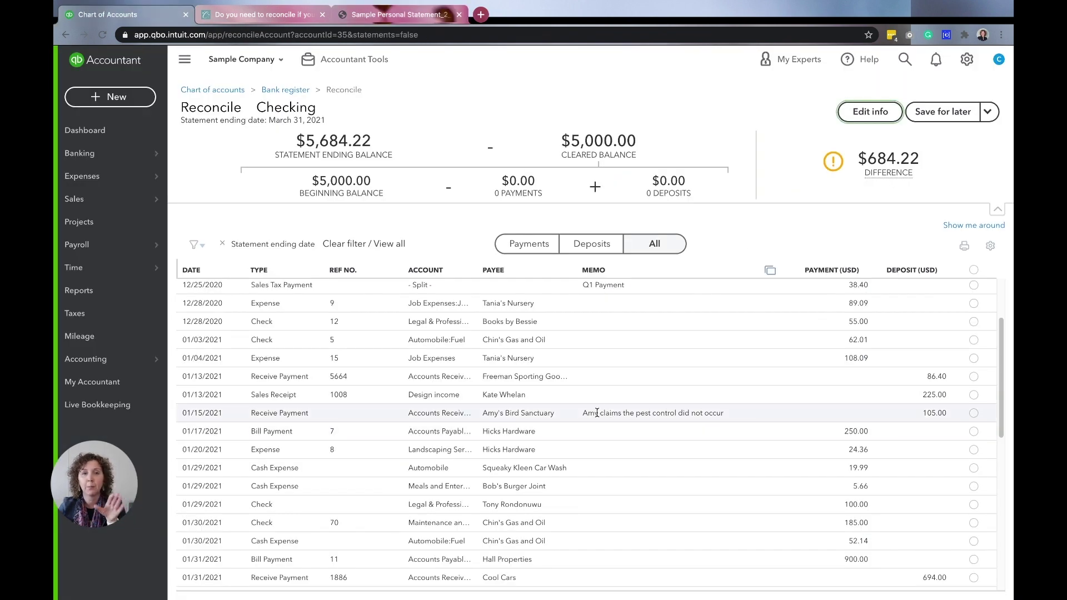
scroll(622, 450, "up", 3)
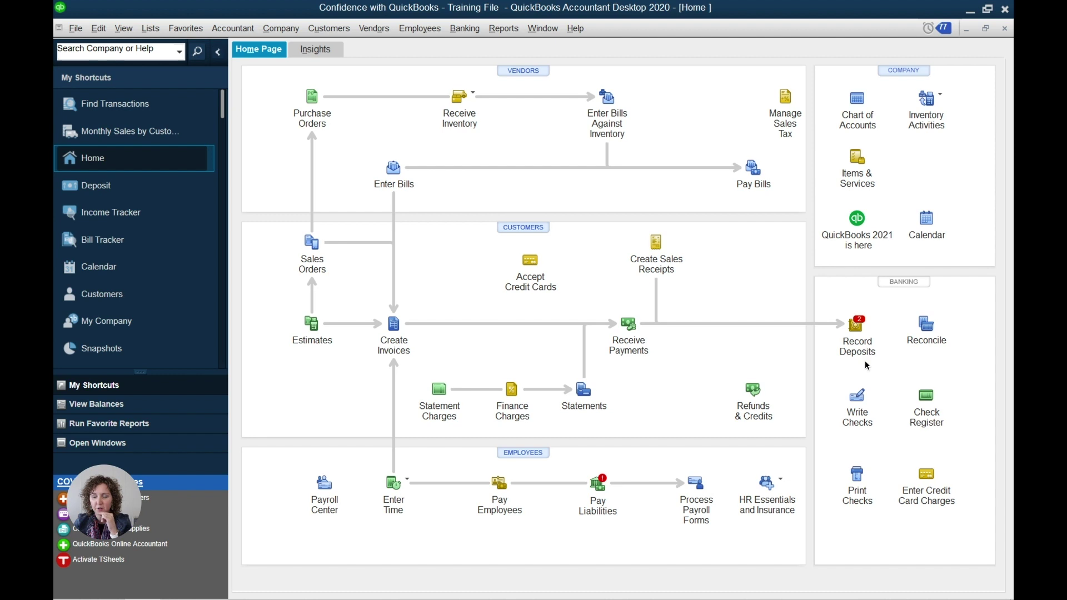
left_click(939, 340)
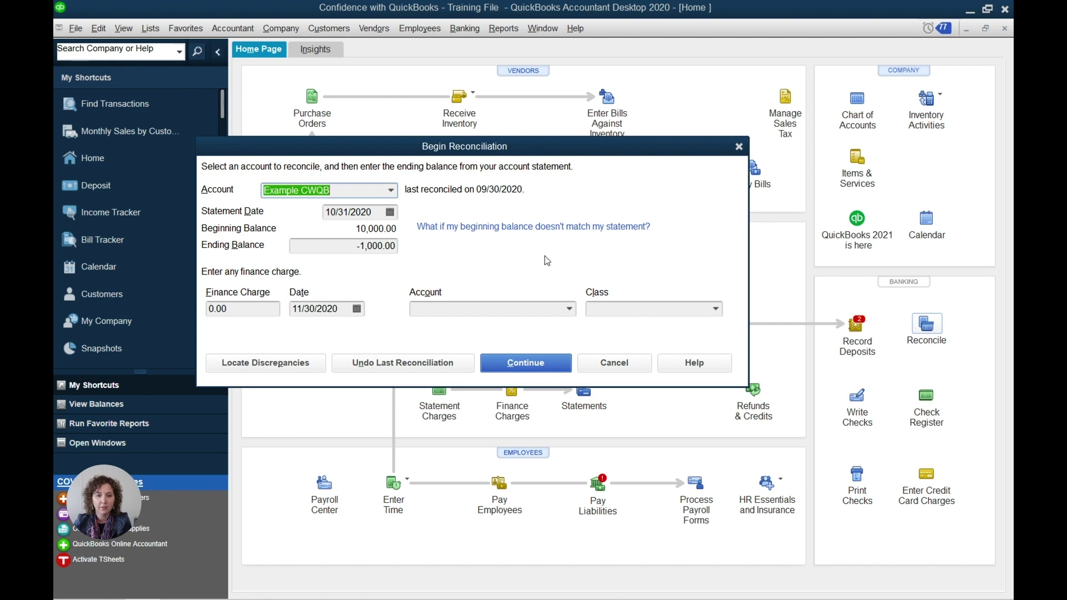
left_click(392, 191)
left_click(311, 211)
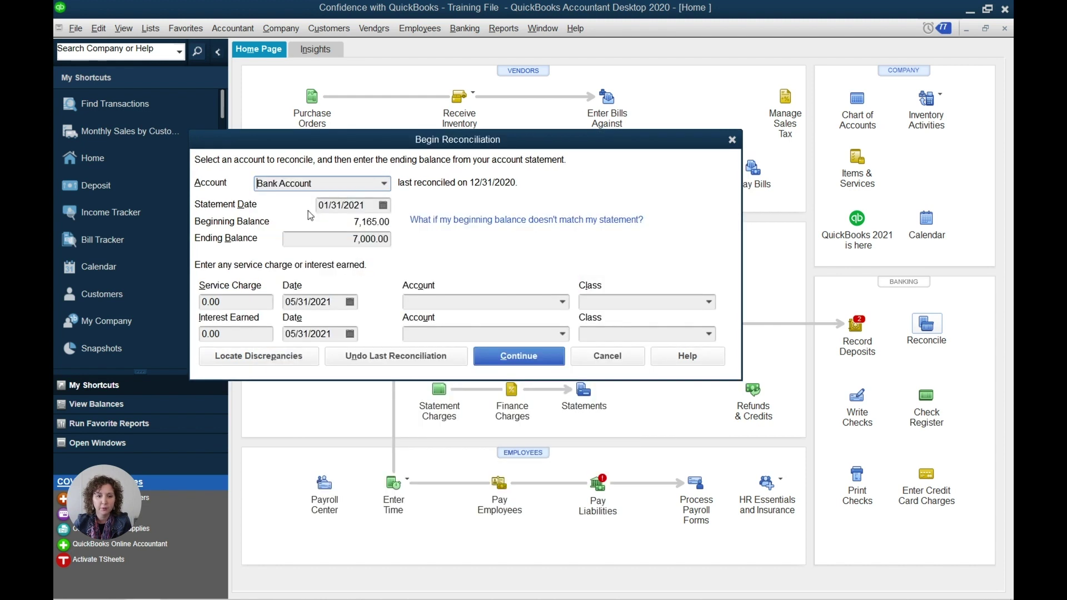
left_click_drag(434, 146, 495, 133)
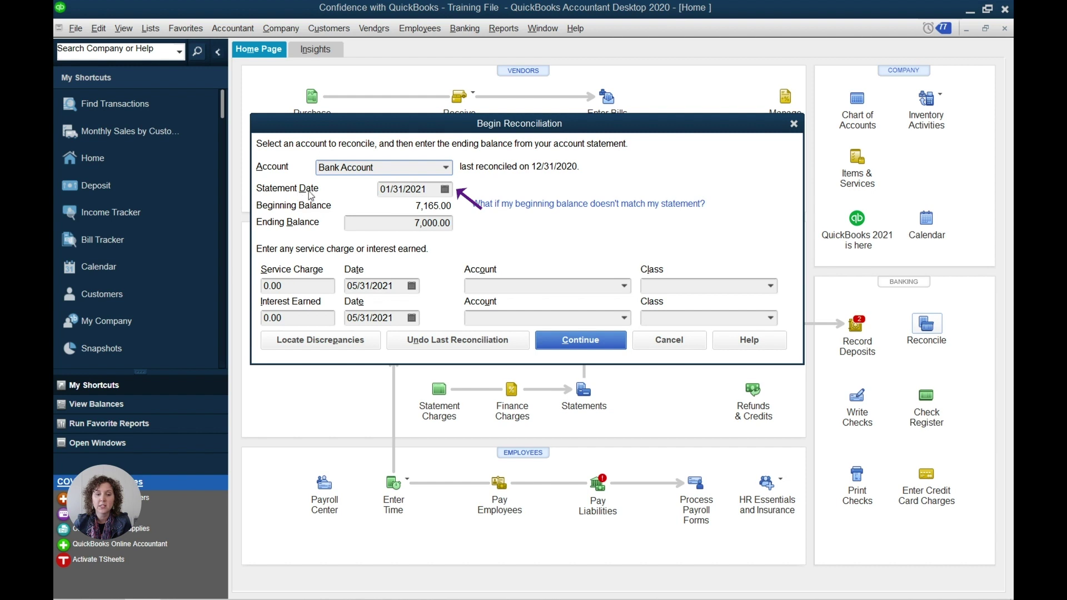
left_click_drag(431, 192, 372, 190)
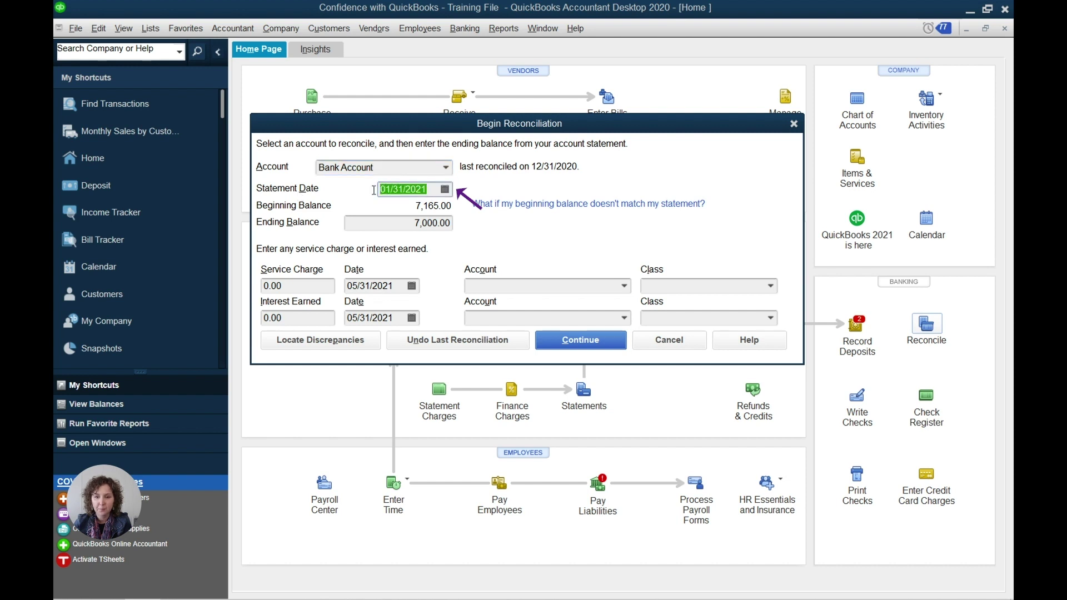
left_click(444, 223)
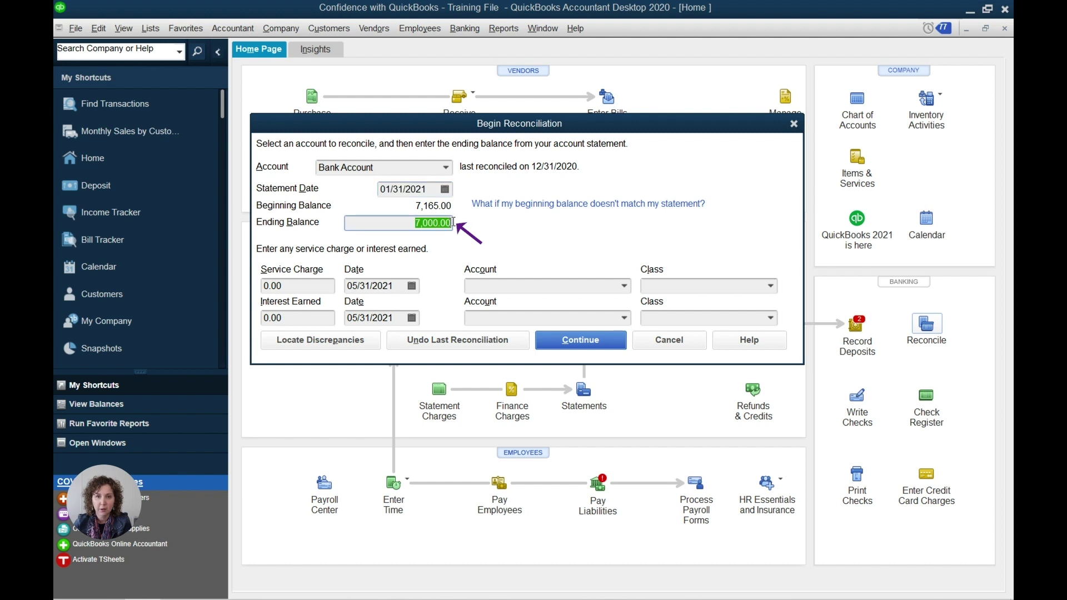
left_click(578, 342)
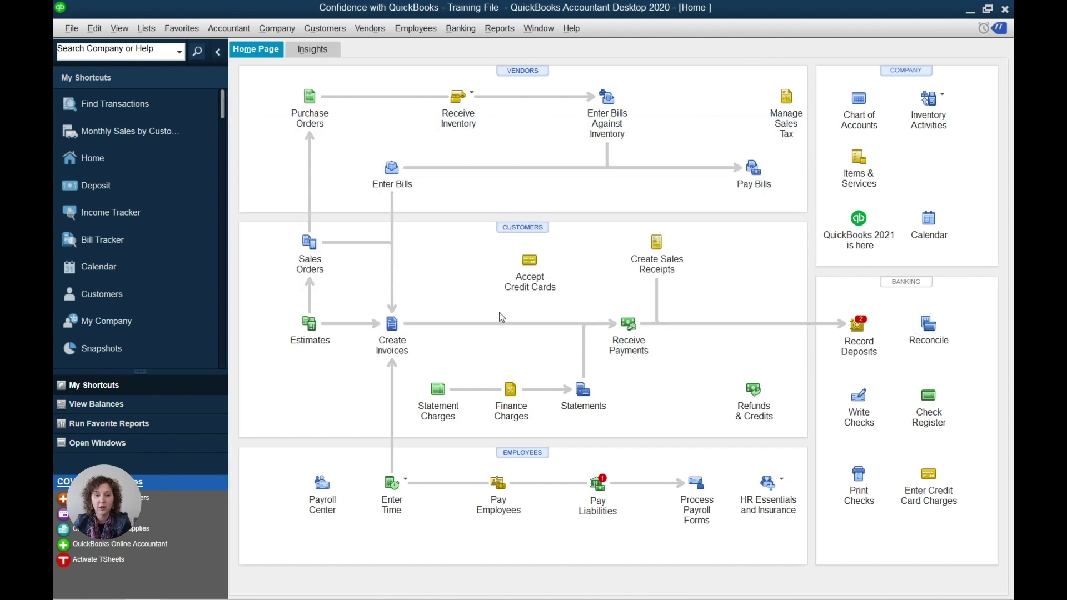